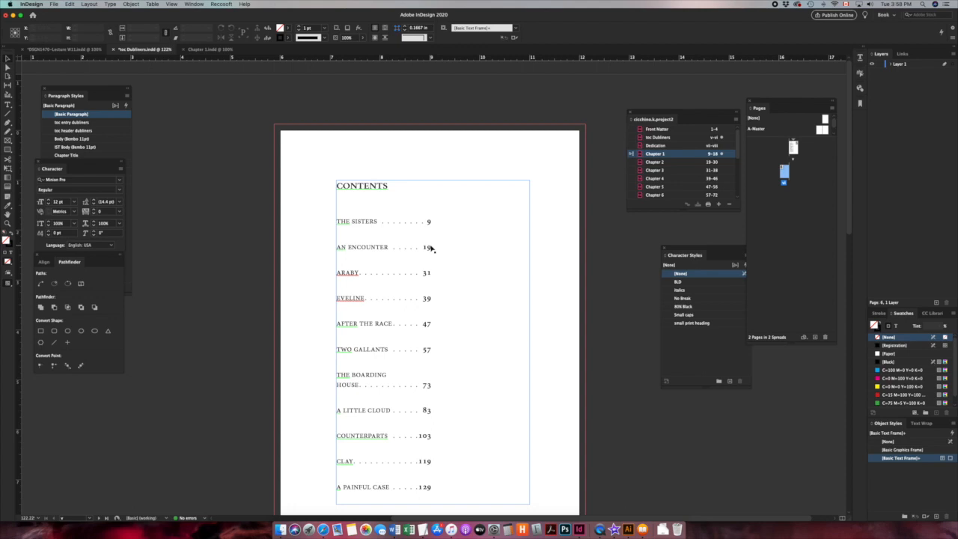
{"action": "key", "text": "Escape"}
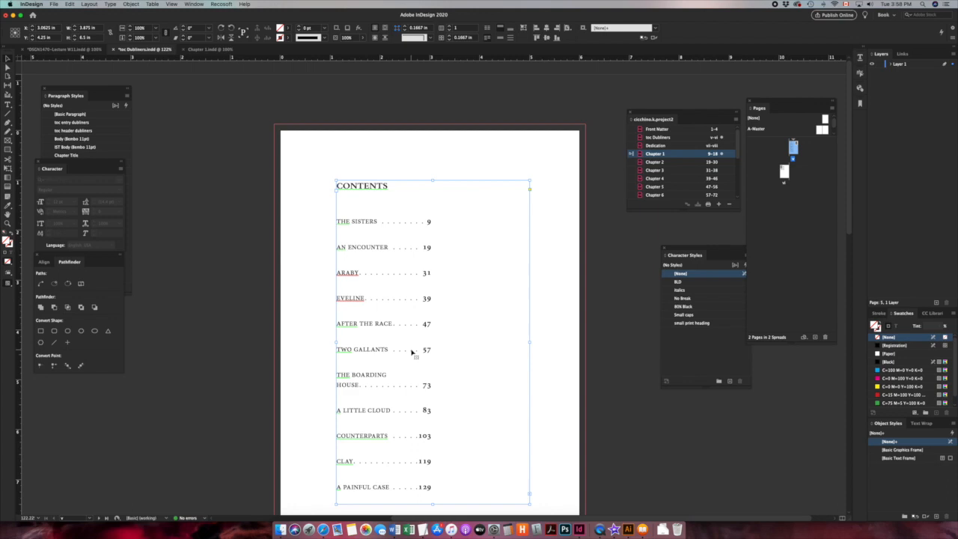
{"action": "left_click", "coordinate": [362, 128]}
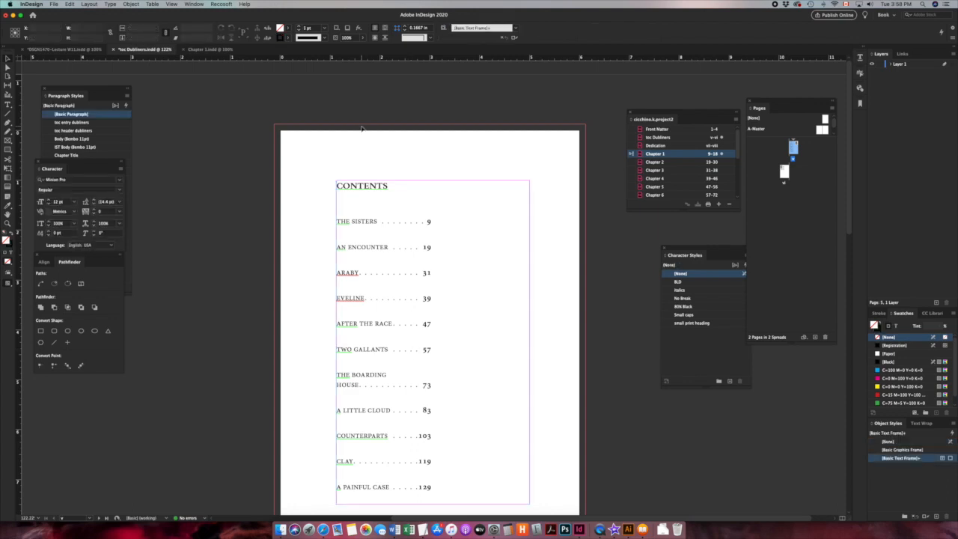
{"action": "left_click", "coordinate": [86, 5]}
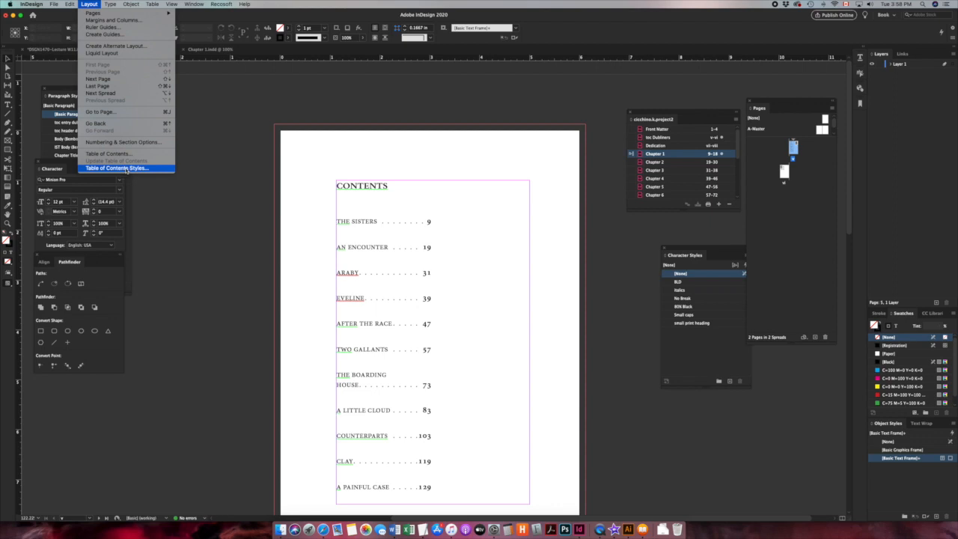
{"action": "left_click", "coordinate": [230, 185]}
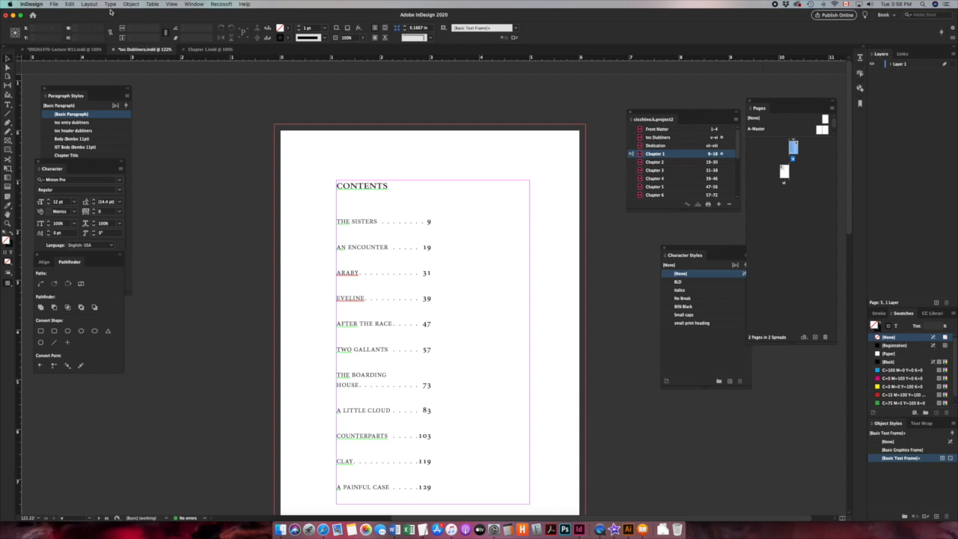
Step: Create a new table of contents style named "Dubliner TOC"
{"action": "left_click", "coordinate": [95, 5]}
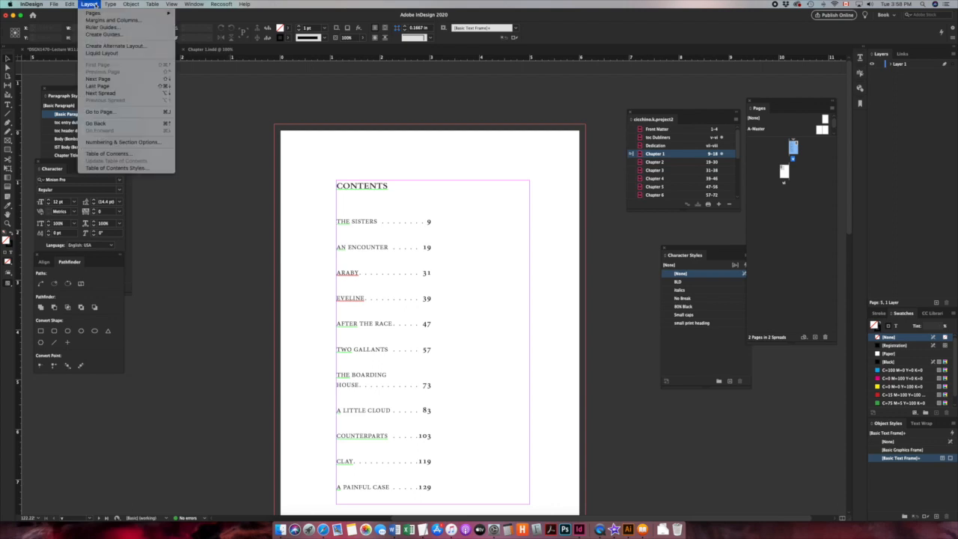
{"action": "left_click", "coordinate": [108, 169]}
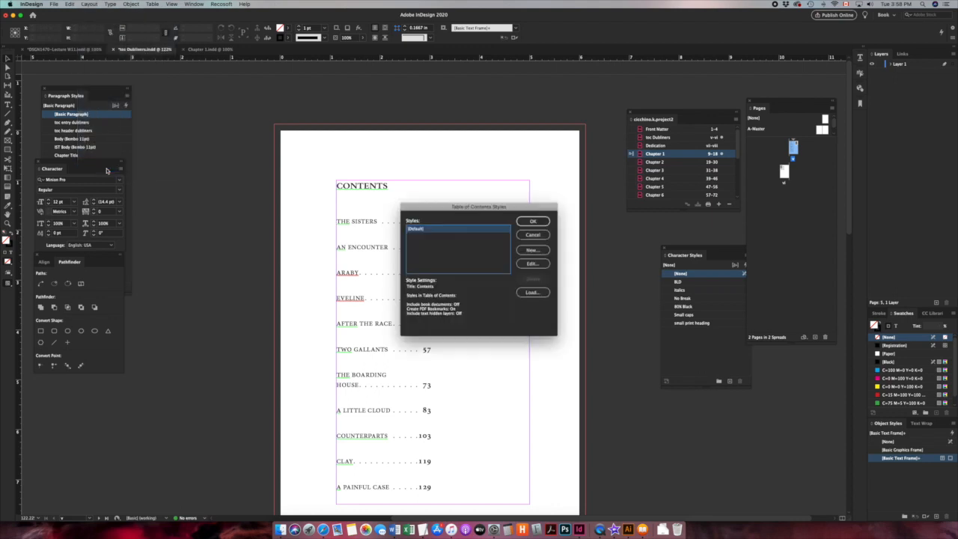
{"action": "left_click_drag", "start_coordinate": [438, 208], "coordinate": [517, 179]}
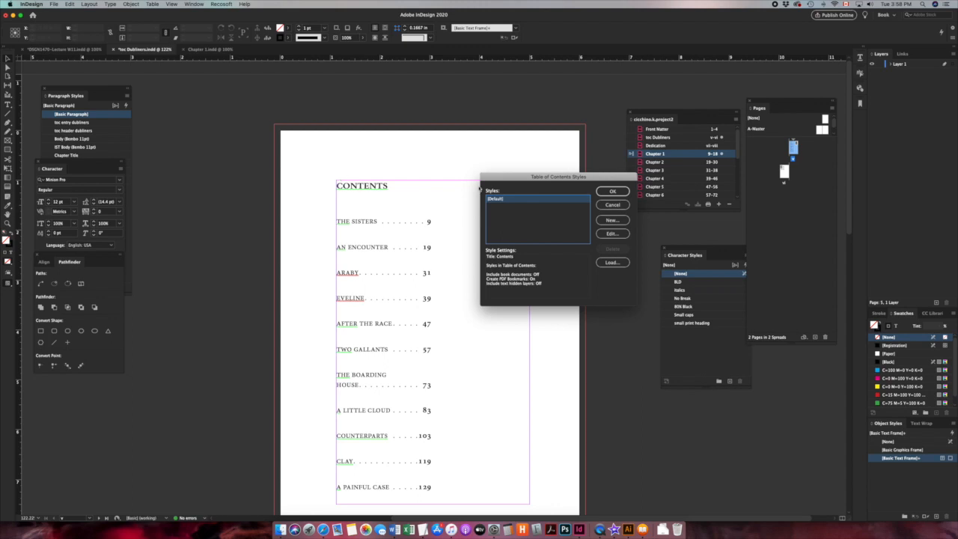
{"action": "left_click", "coordinate": [620, 220]}
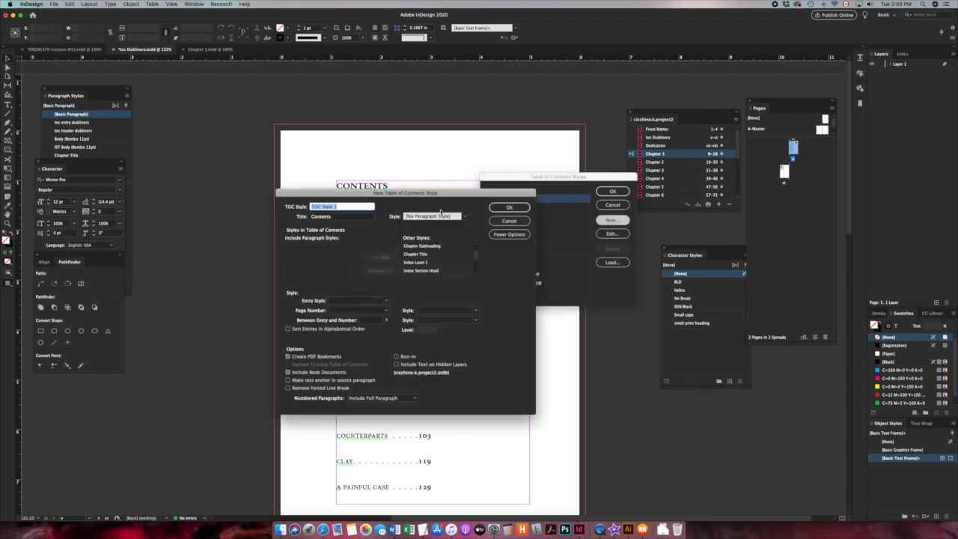
{"action": "left_click_drag", "start_coordinate": [358, 193], "coordinate": [297, 244]}
{"action": "type", "text": "Dubli"}
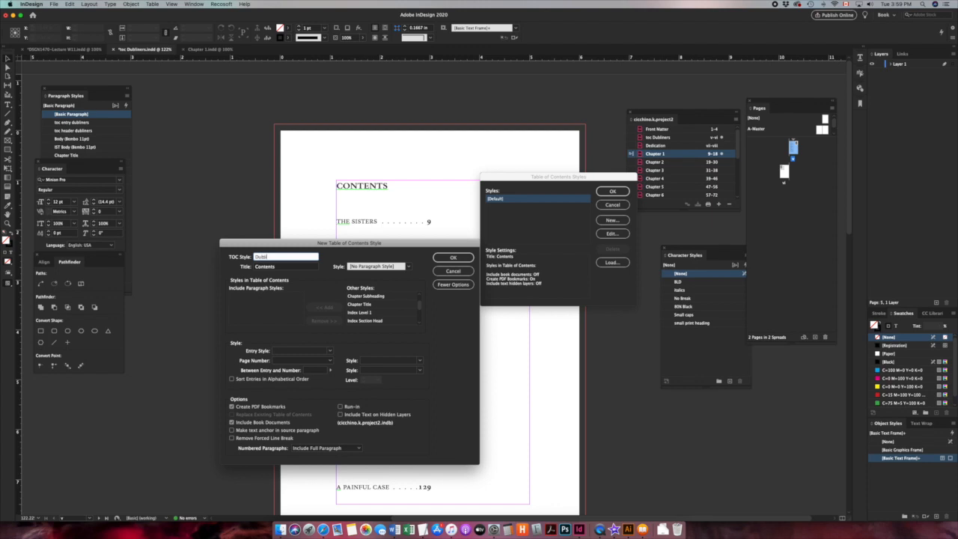
{"action": "type", "text": "ners TOC"}
Step: Keep Contents as the title and assign it the "toc header dubliners" paragraph style
{"action": "left_click", "coordinate": [259, 268]}
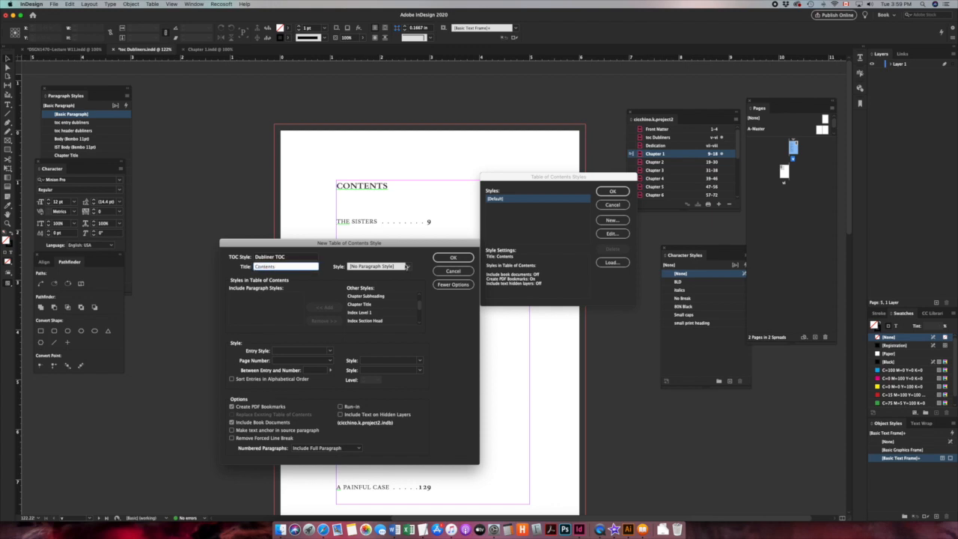
{"action": "left_click", "coordinate": [408, 267]}
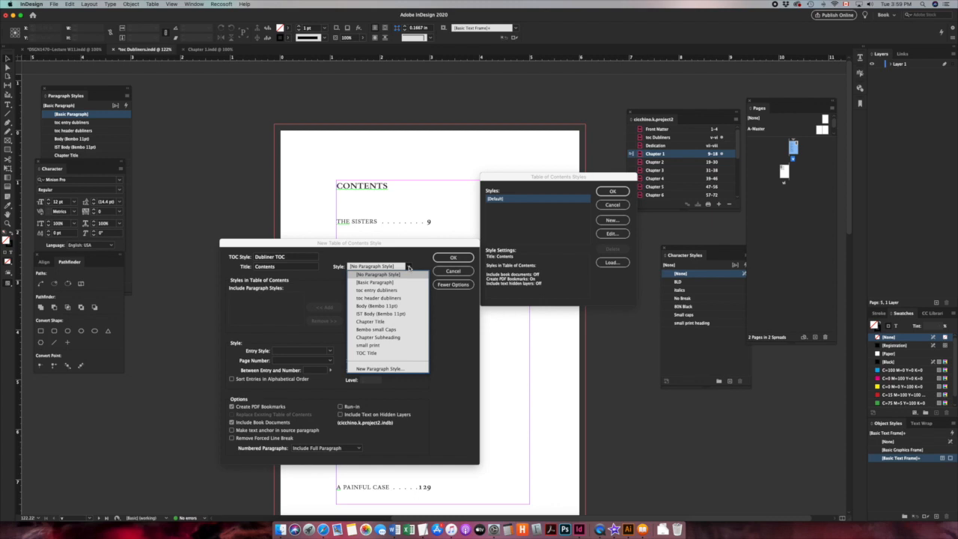
{"action": "left_click", "coordinate": [383, 298]}
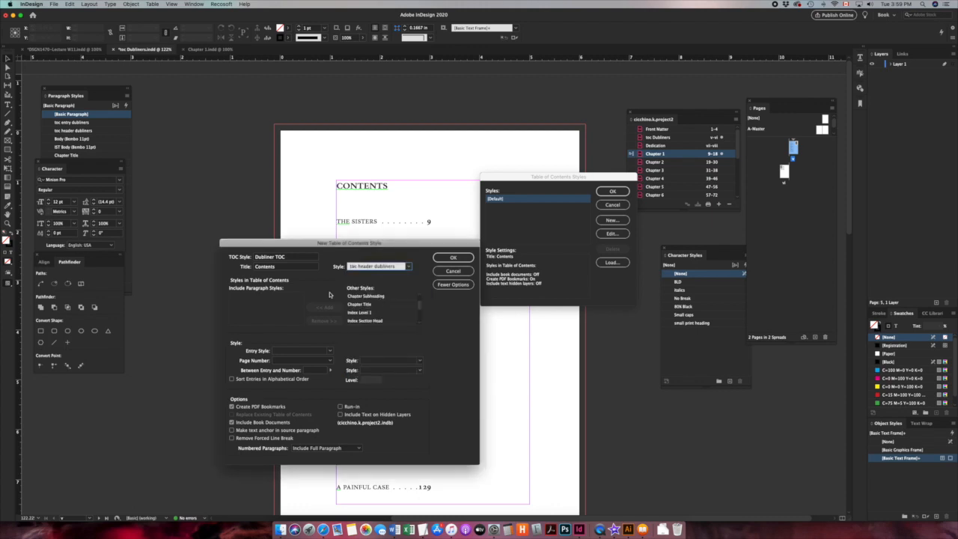
Step: Include the Chapter Title paragraph style in the contents and set its entry style to "toc entry dubliners"
{"action": "left_click", "coordinate": [359, 305]}
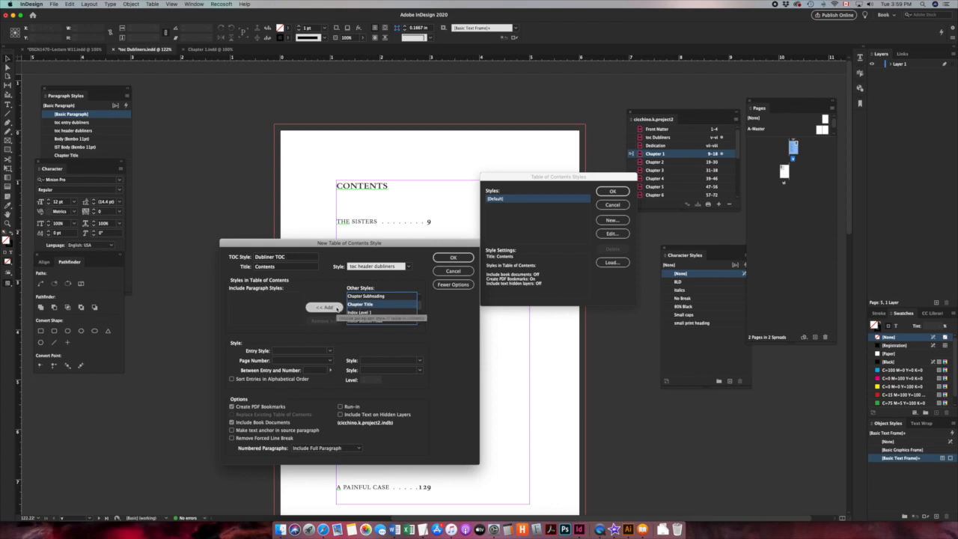
{"action": "left_click", "coordinate": [325, 307]}
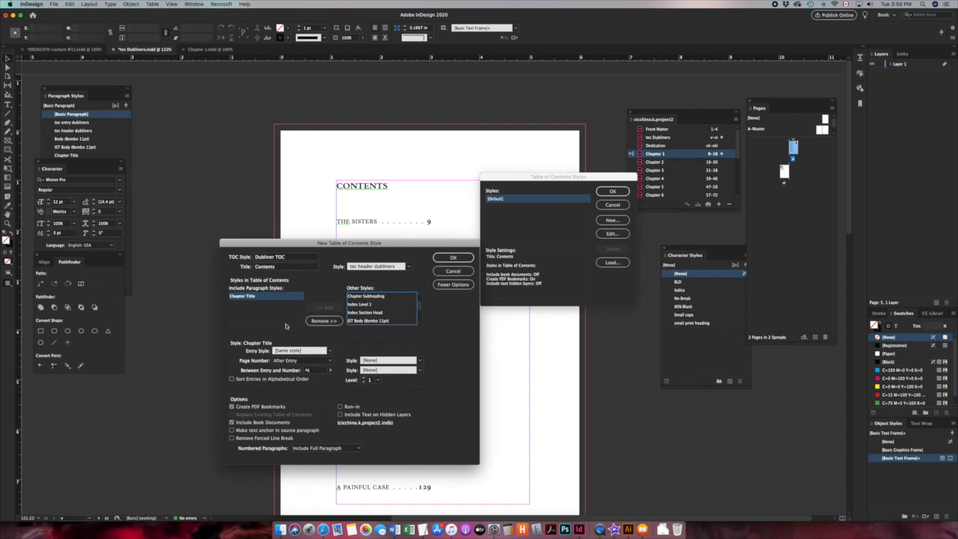
{"action": "left_click_drag", "start_coordinate": [341, 243], "coordinate": [315, 184]}
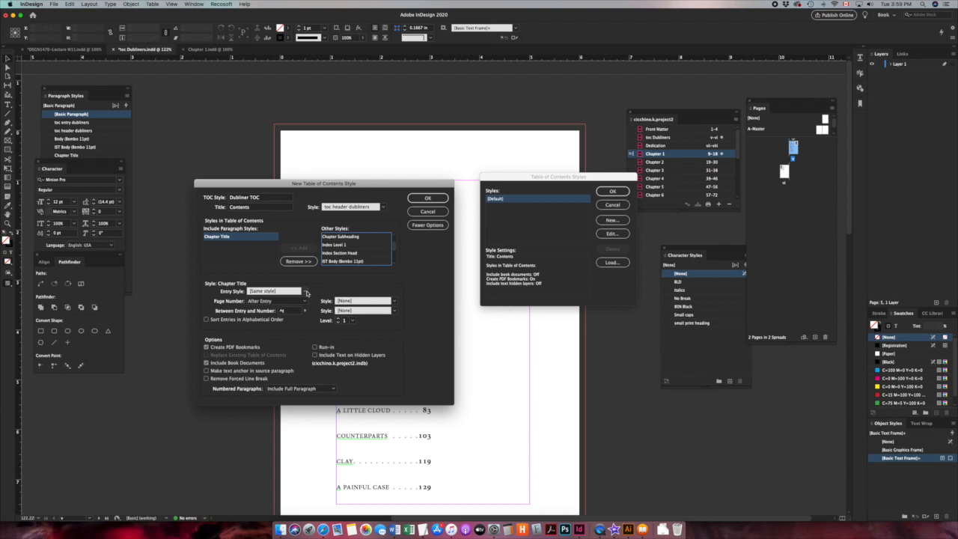
{"action": "left_click", "coordinate": [304, 291]}
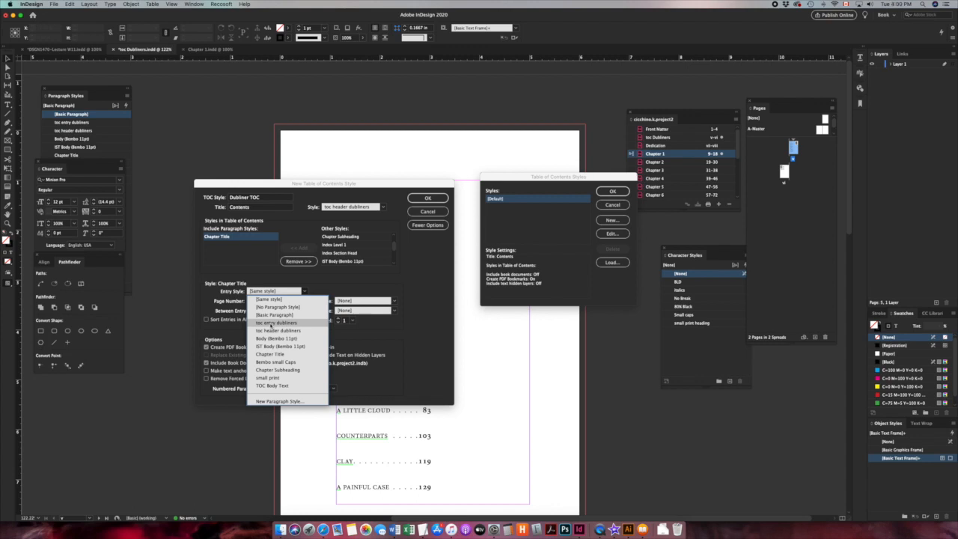
{"action": "left_click", "coordinate": [271, 323]}
Step: Set the entries to No Page Number, enable text anchors in source paragraphs, and save the Dubliner TOC style
{"action": "left_click", "coordinate": [288, 302]}
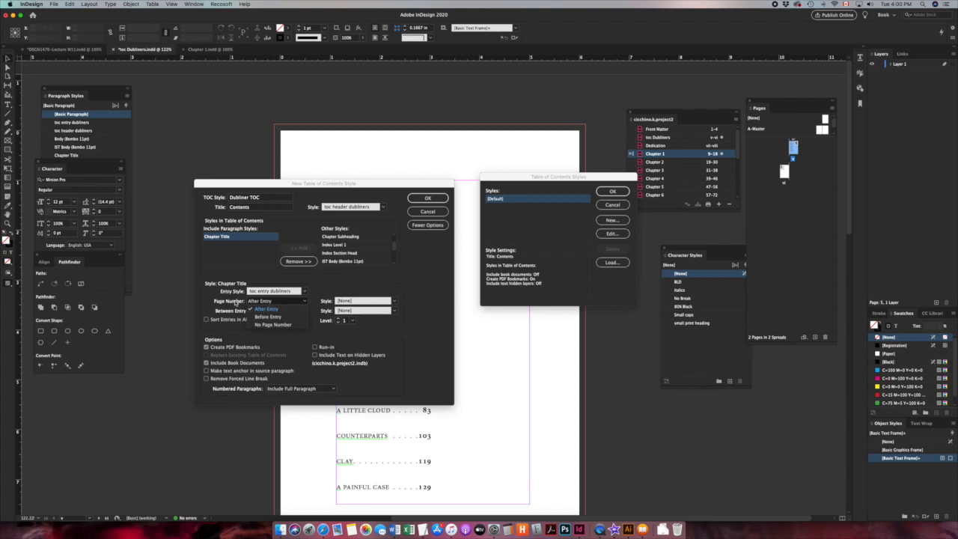
{"action": "left_click", "coordinate": [263, 325]}
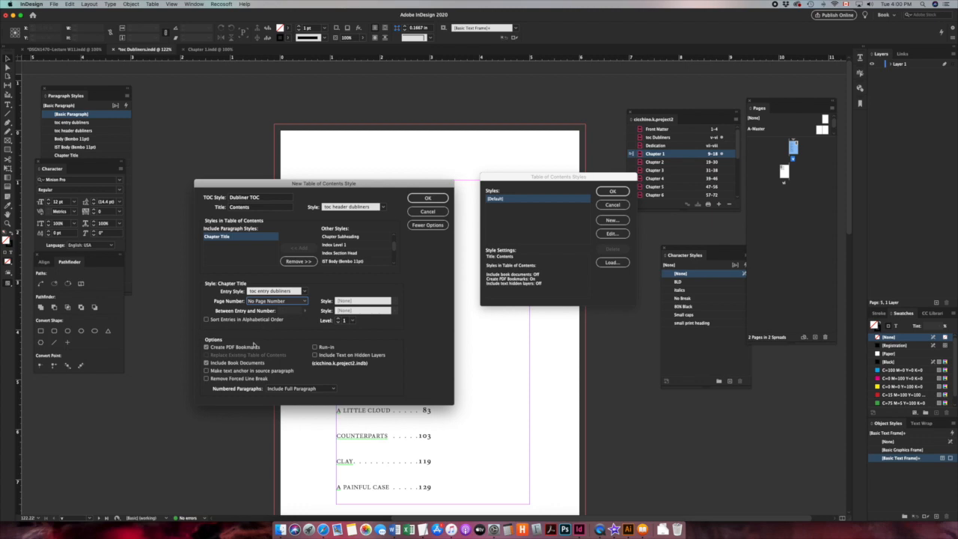
{"action": "left_click", "coordinate": [206, 372]}
{"action": "left_click", "coordinate": [424, 224]}
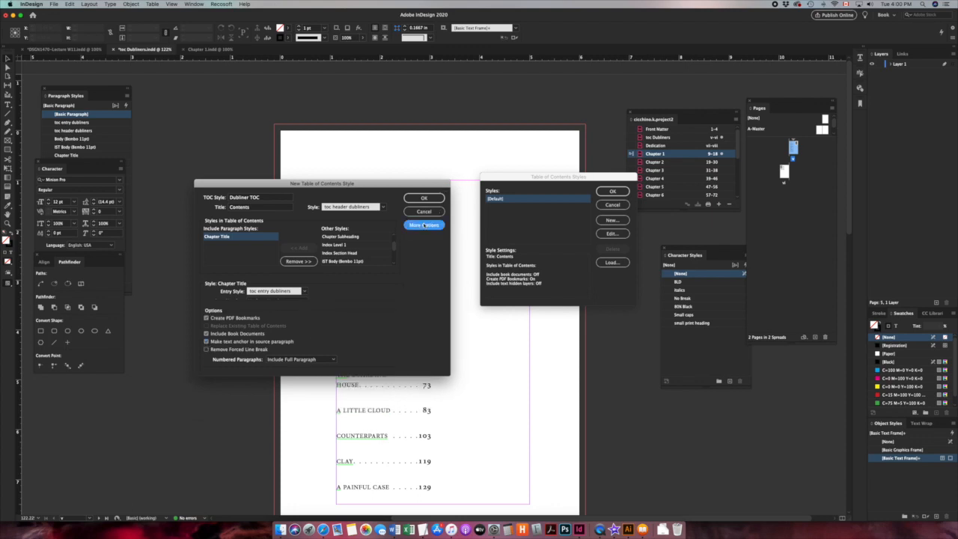
{"action": "left_click", "coordinate": [424, 225]}
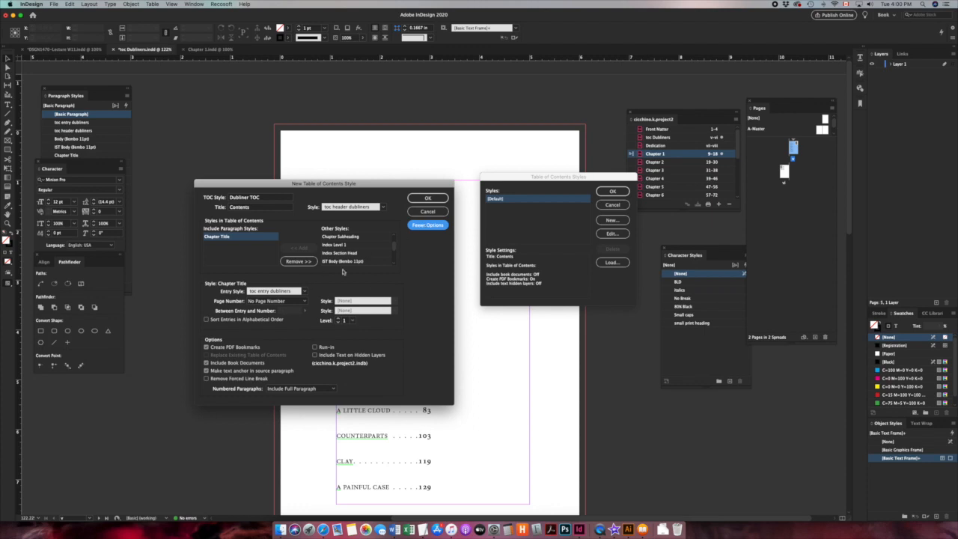
{"action": "left_click", "coordinate": [426, 198]}
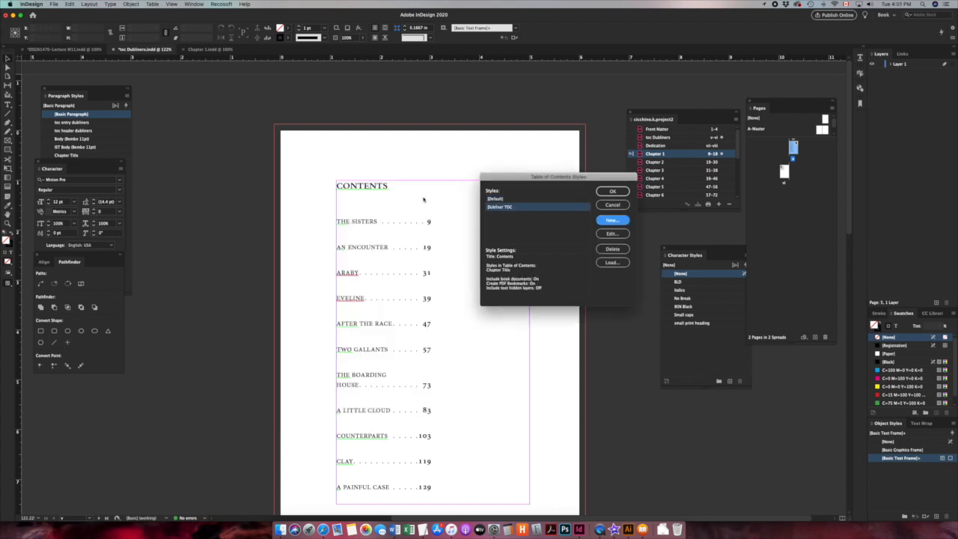
{"action": "left_click_drag", "start_coordinate": [507, 181], "coordinate": [485, 148]}
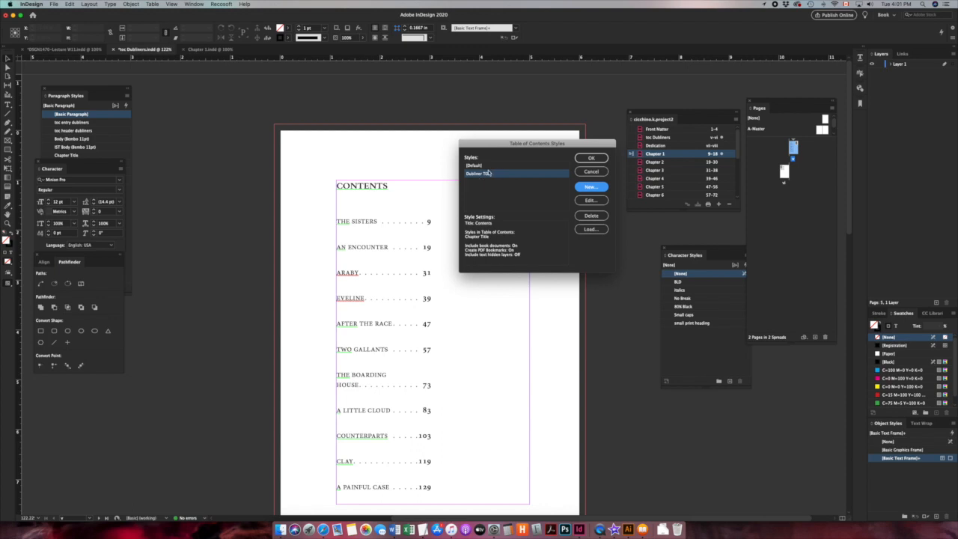
{"action": "left_click", "coordinate": [589, 157]}
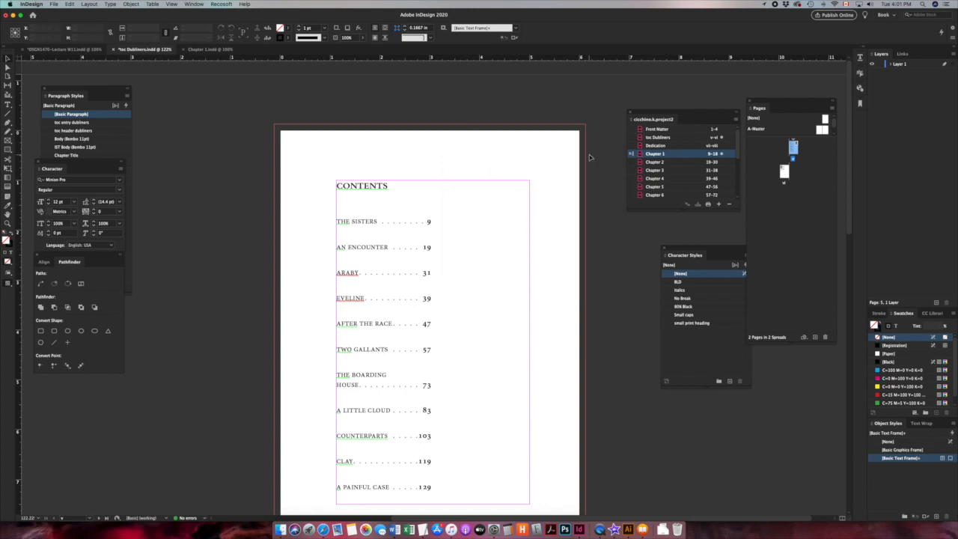
Step: Delete the existing contents text frames from both pages of the toc Dubliners document
{"action": "left_click", "coordinate": [398, 212]}
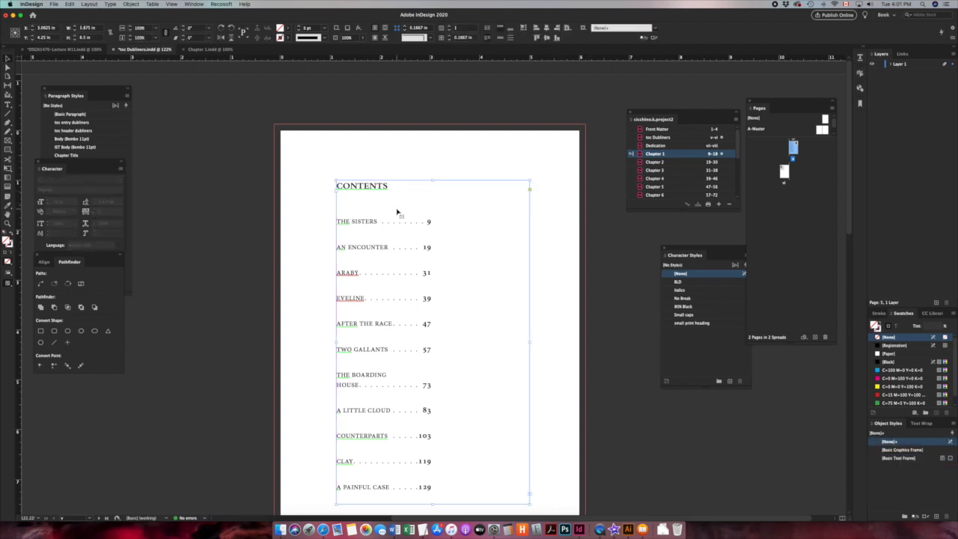
{"action": "key", "text": "Delete"}
{"action": "scroll", "coordinate": [397, 212], "scroll_direction": "down", "scroll_amount": 7}
{"action": "scroll", "coordinate": [396, 212], "scroll_direction": "left", "scroll_amount": 2}
{"action": "scroll", "coordinate": [397, 211], "scroll_direction": "up", "scroll_amount": 1}
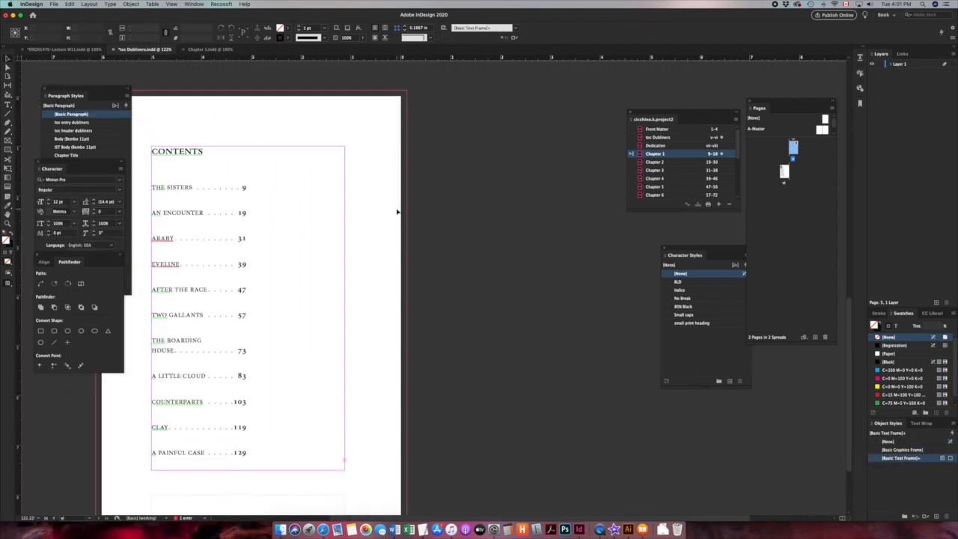
{"action": "left_click", "coordinate": [307, 221]}
{"action": "key", "text": "Delete"}
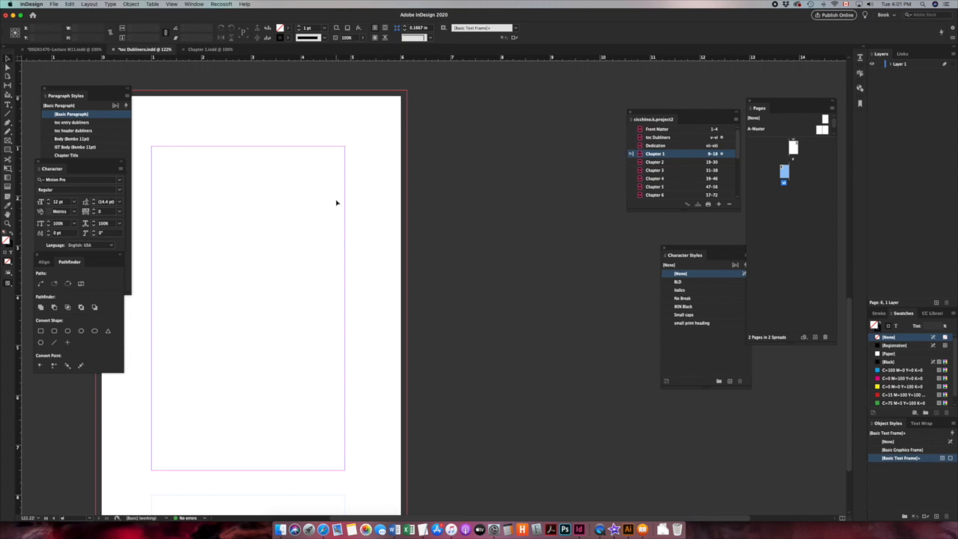
{"action": "scroll", "coordinate": [336, 202], "scroll_direction": "up", "scroll_amount": 7}
{"action": "scroll", "coordinate": [337, 202], "scroll_direction": "right", "scroll_amount": 2}
{"action": "left_click", "coordinate": [421, 216]}
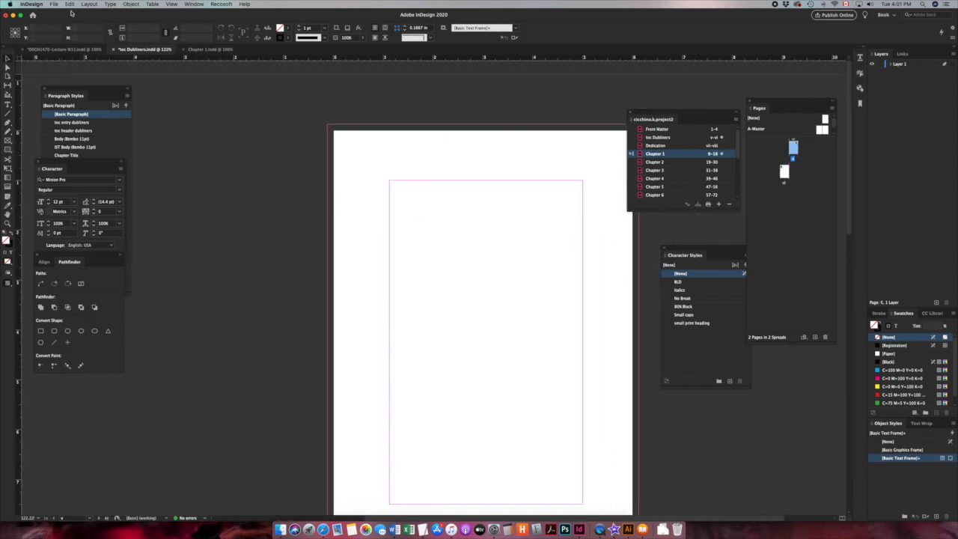
Step: Generate a table of contents for the book using the Dubliner TOC style, with "toc entry dubliners" as the entry style
{"action": "left_click", "coordinate": [89, 4]}
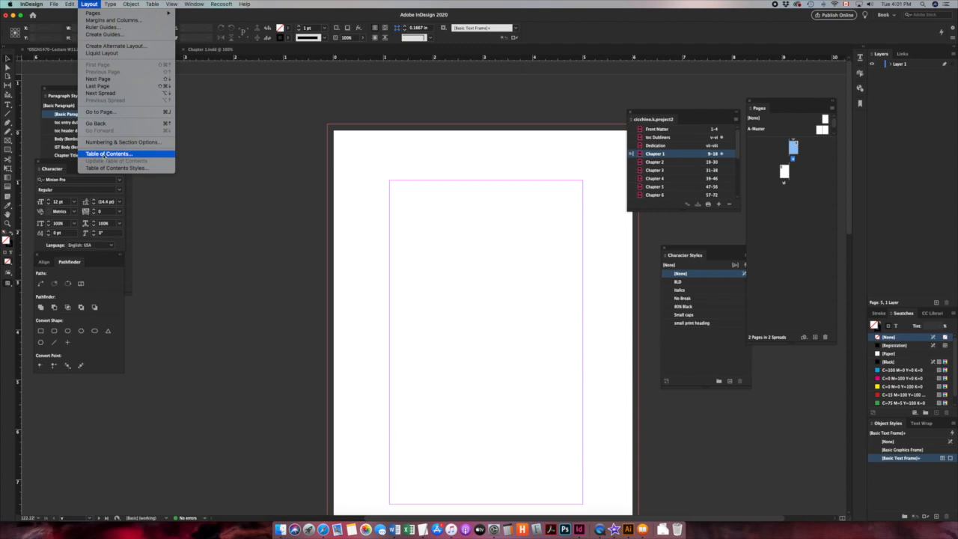
{"action": "left_click", "coordinate": [105, 155]}
{"action": "left_click", "coordinate": [89, 4]}
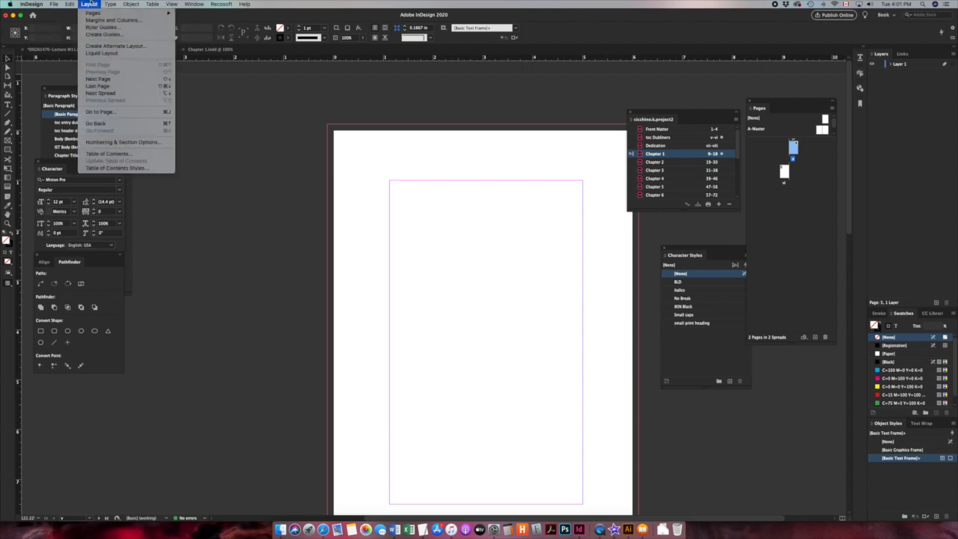
{"action": "left_click", "coordinate": [124, 155]}
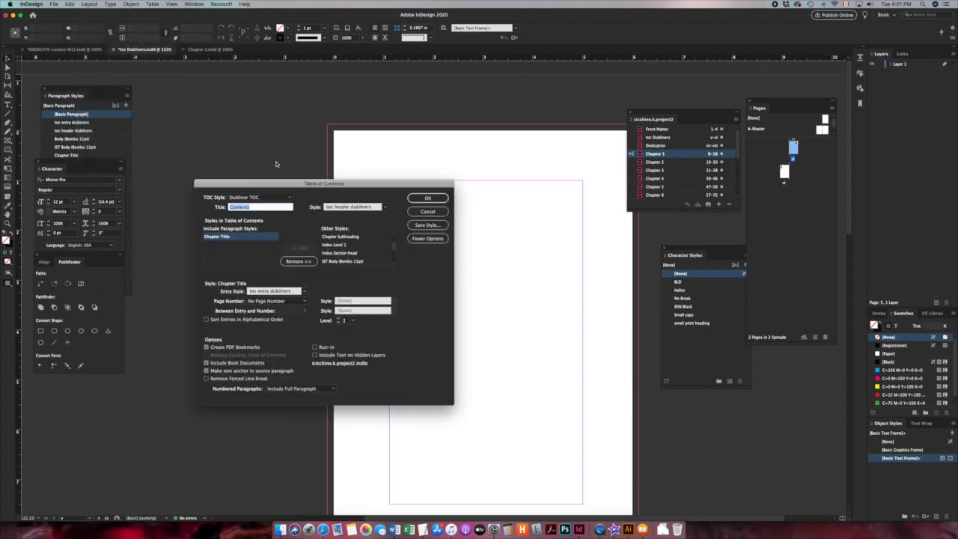
{"action": "left_click_drag", "start_coordinate": [265, 186], "coordinate": [341, 143]}
{"action": "left_click", "coordinate": [338, 154]}
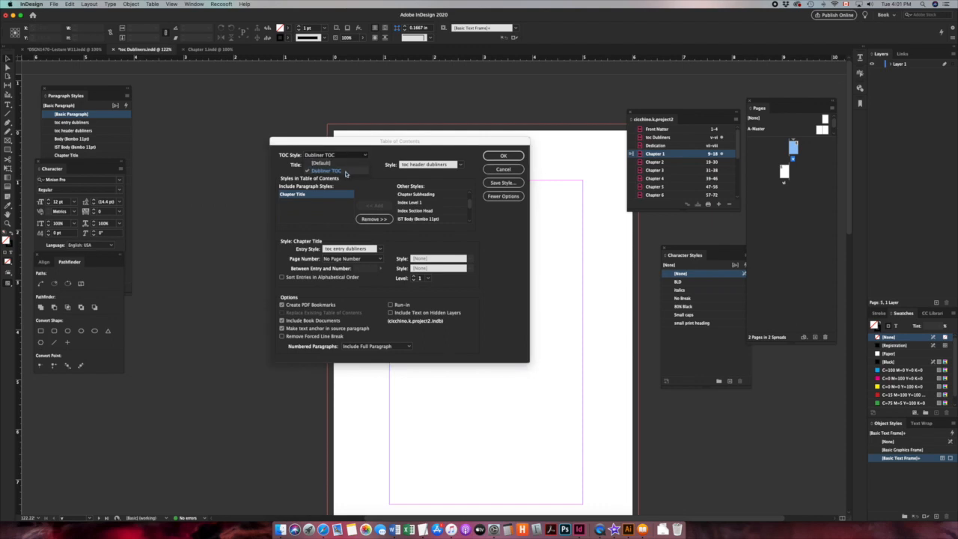
{"action": "left_click", "coordinate": [333, 170]}
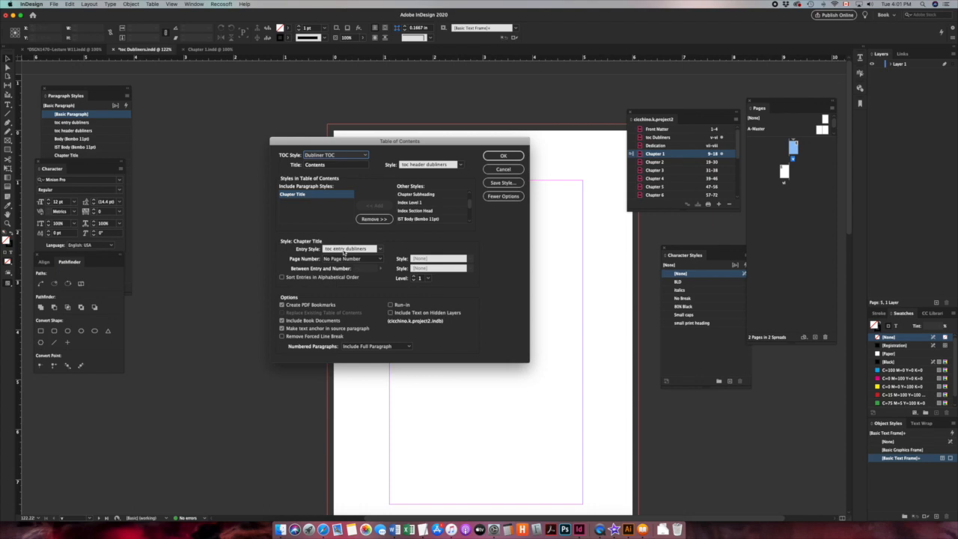
{"action": "left_click", "coordinate": [336, 250]}
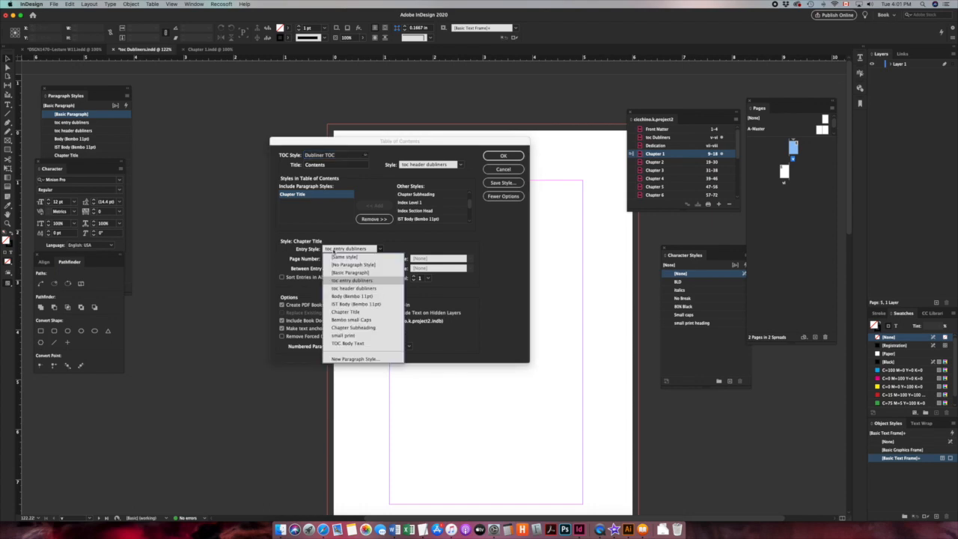
{"action": "left_click", "coordinate": [274, 255]}
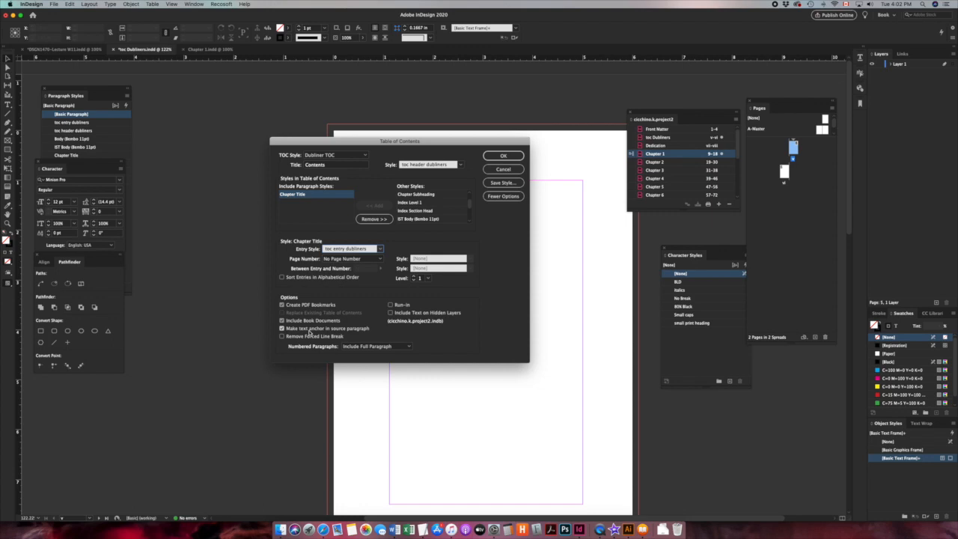
{"action": "left_click", "coordinate": [503, 194]}
{"action": "left_click", "coordinate": [502, 155]}
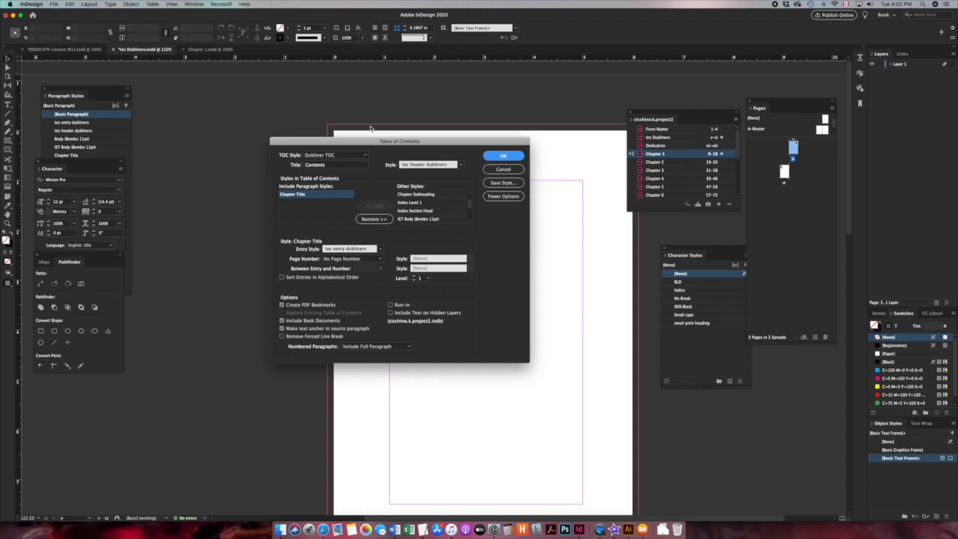
Step: Confirm the table of contents and place its generated text within the margins of the first page
{"action": "key", "text": "Return"}
{"action": "left_click", "coordinate": [370, 128]}
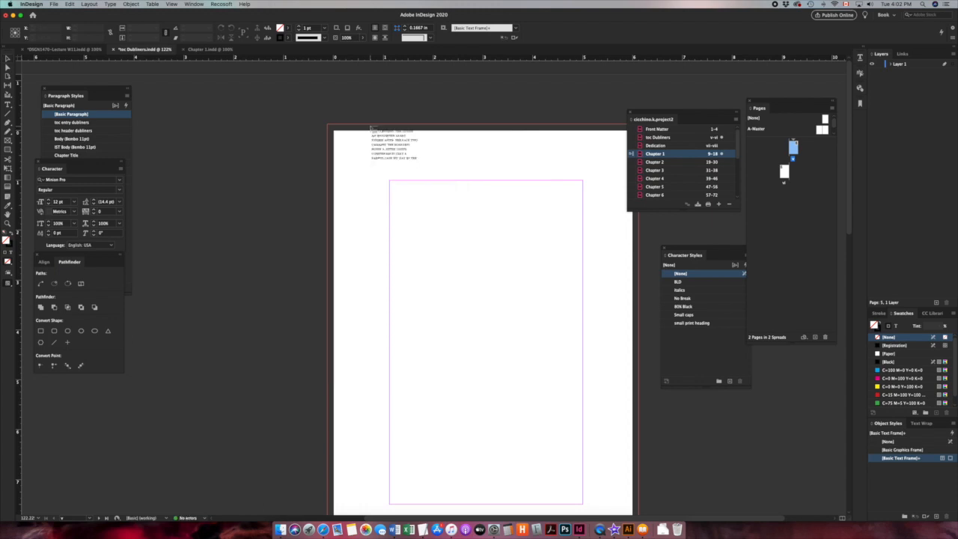
{"action": "left_click", "coordinate": [388, 180]}
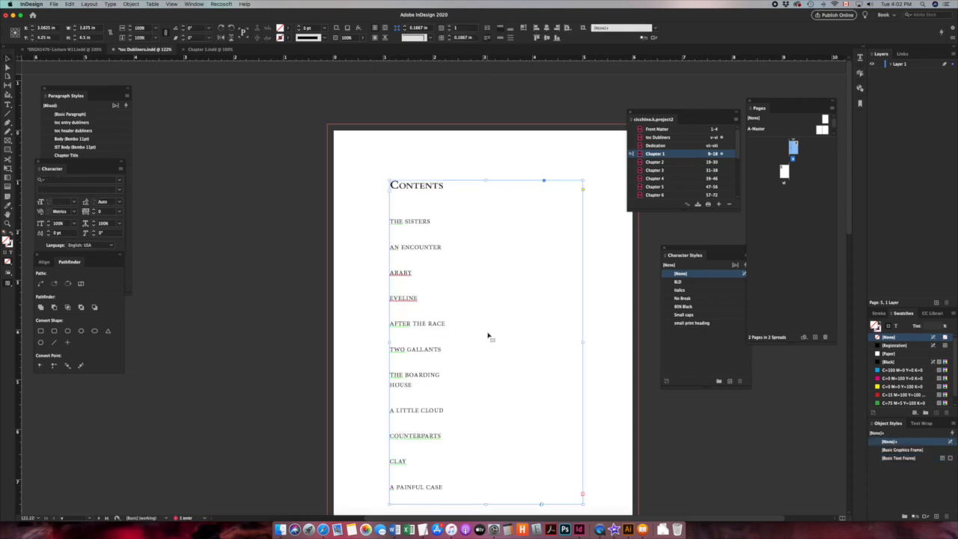
Step: Replace the capital C of the Contents heading with a lowercase c
{"action": "double_click", "coordinate": [404, 194]}
{"action": "key", "text": "shift+Left"}
{"action": "type", "text": "c"}
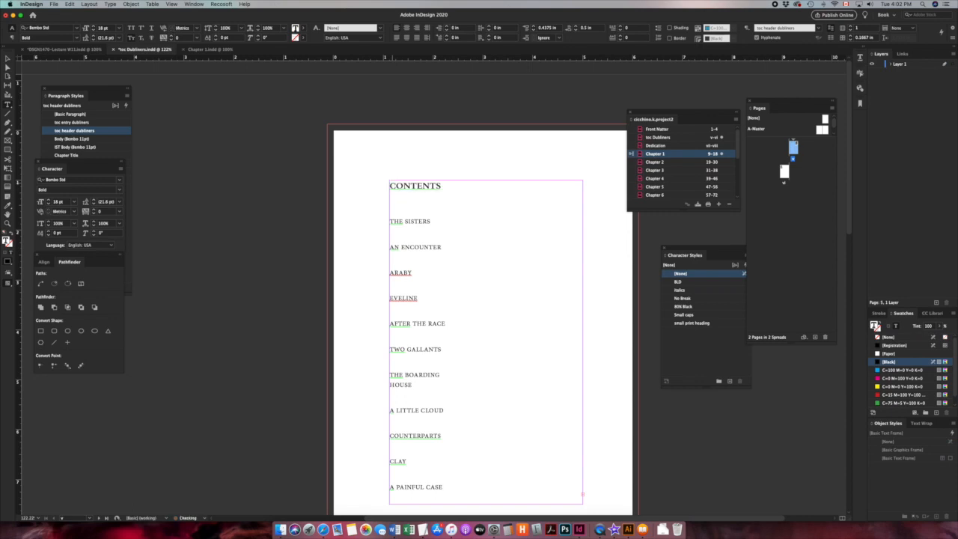
{"action": "left_click", "coordinate": [8, 60]}
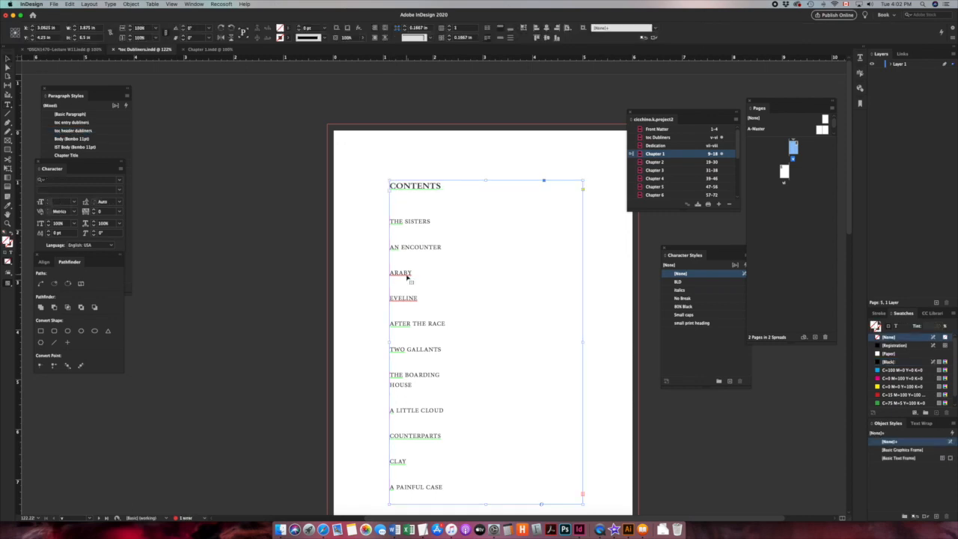
Step: Flow the overset contents text from the first page into the margins of the second page
{"action": "scroll", "coordinate": [491, 300], "scroll_direction": "down", "scroll_amount": 8}
{"action": "scroll", "coordinate": [491, 300], "scroll_direction": "down", "scroll_amount": 3}
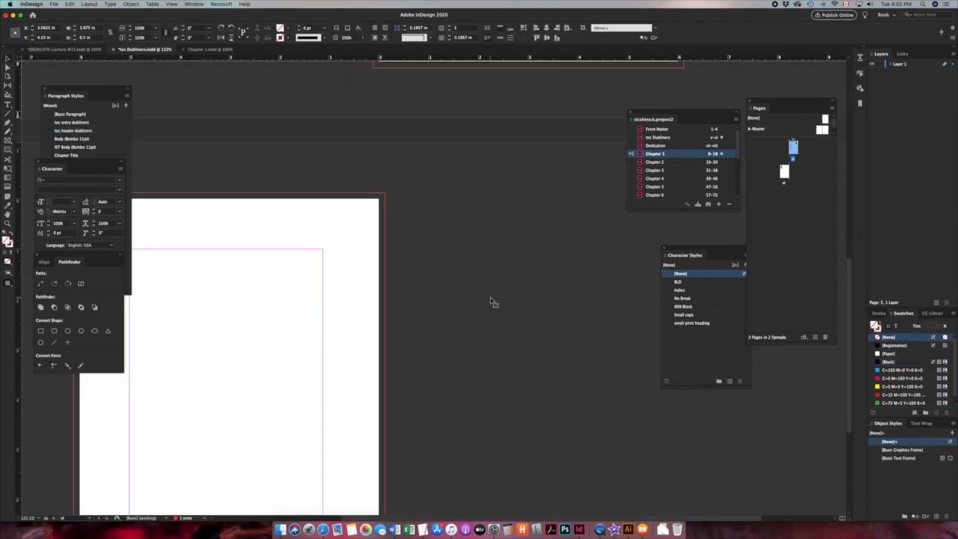
{"action": "scroll", "coordinate": [492, 300], "scroll_direction": "up", "scroll_amount": 6}
{"action": "left_click", "coordinate": [573, 320]}
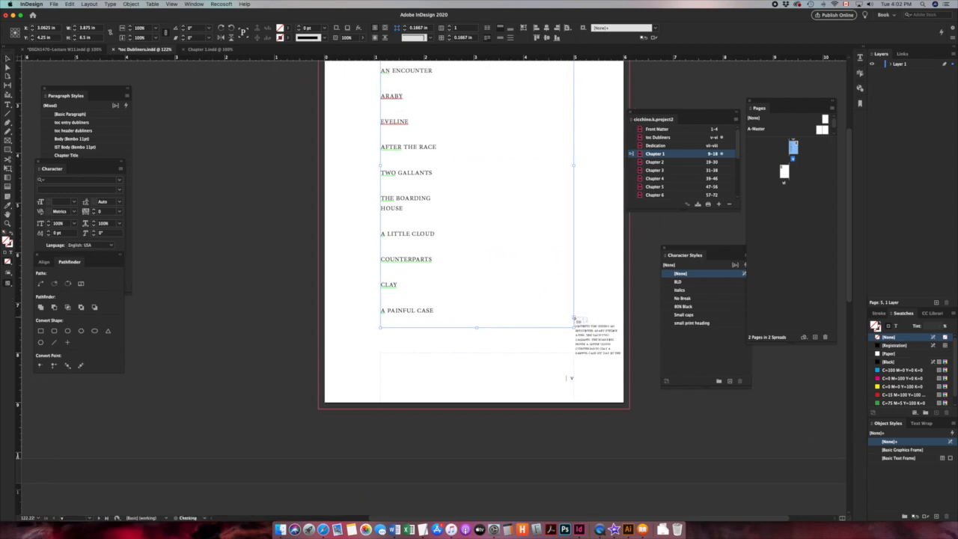
{"action": "scroll", "coordinate": [406, 374], "scroll_direction": "down", "scroll_amount": 5}
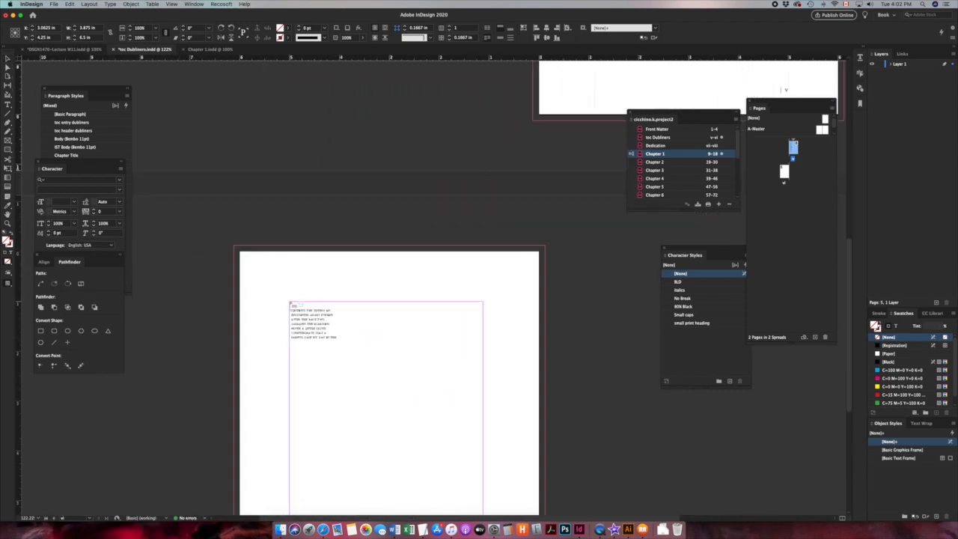
{"action": "left_click", "coordinate": [290, 301]}
{"action": "left_click", "coordinate": [326, 283]}
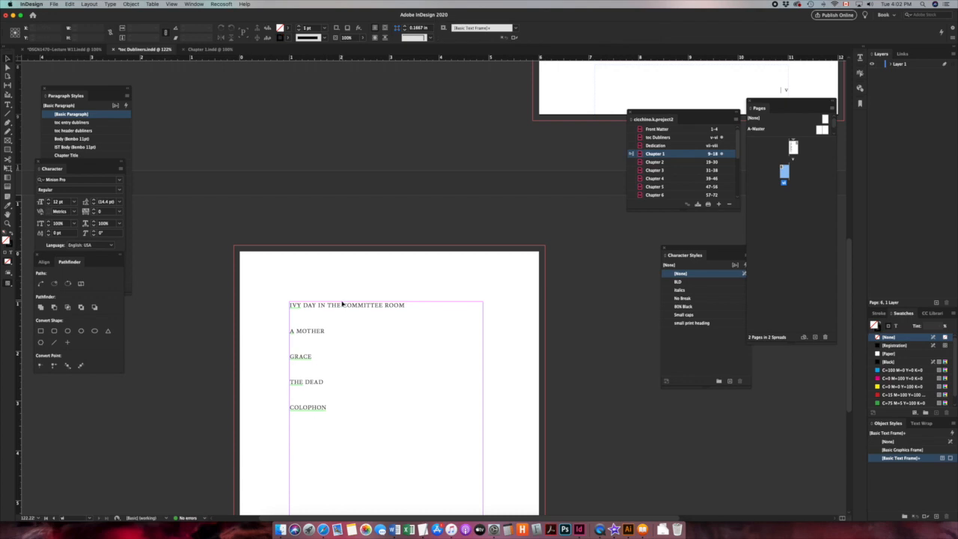
{"action": "double_click", "coordinate": [351, 310]}
{"action": "left_click", "coordinate": [336, 278]}
{"action": "left_click_drag", "start_coordinate": [307, 305], "coordinate": [329, 414]}
{"action": "left_click", "coordinate": [317, 374]}
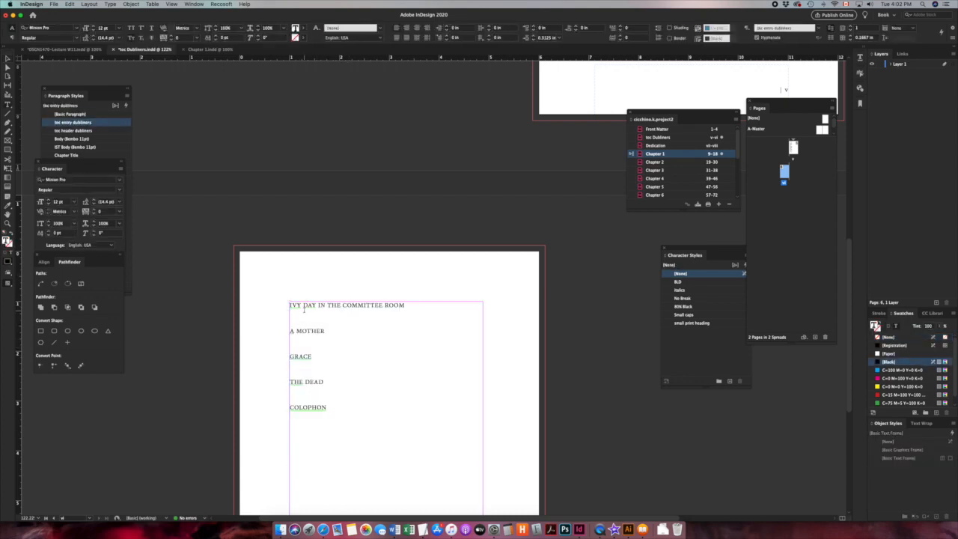
Step: Set the space between paragraphs using the same style to 0.125 in for the "toc entry dubliners" paragraph style
{"action": "scroll", "coordinate": [304, 308], "scroll_direction": "up", "scroll_amount": 10}
{"action": "scroll", "coordinate": [304, 312], "scroll_direction": "right", "scroll_amount": 2}
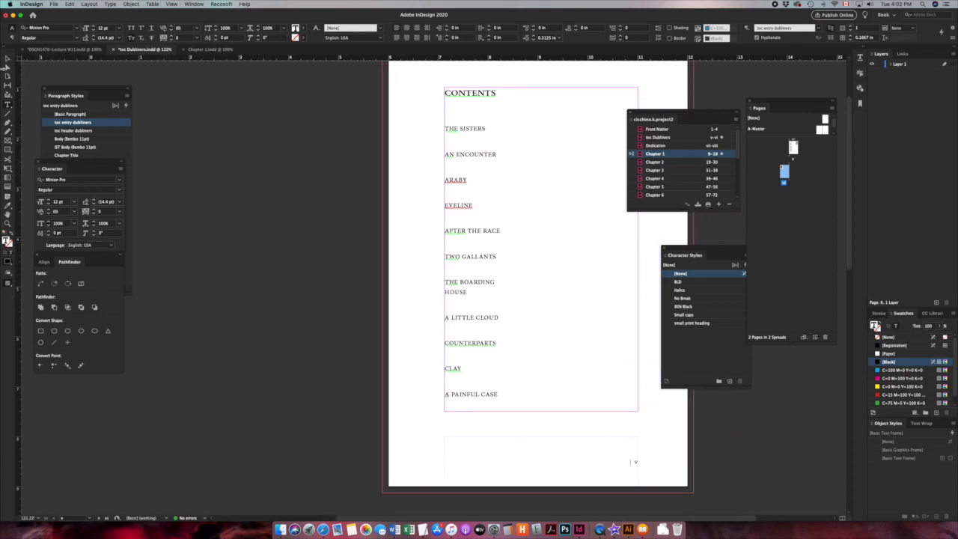
{"action": "key", "text": "Escape"}
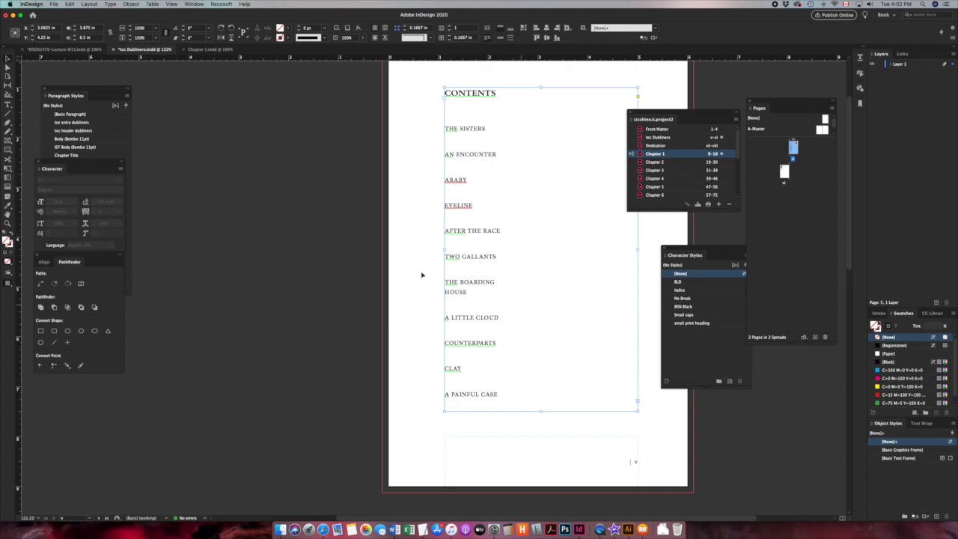
{"action": "left_click_drag", "start_coordinate": [91, 92], "coordinate": [277, 112]}
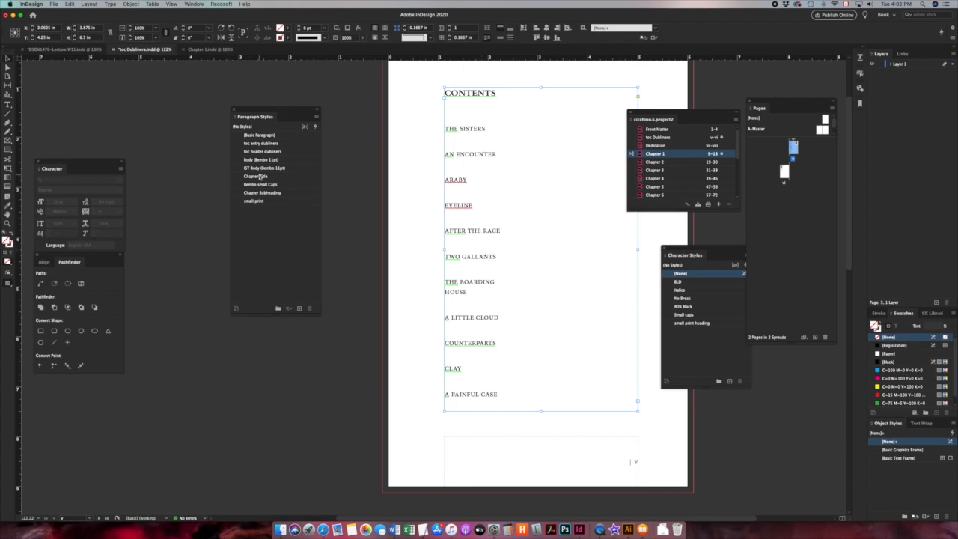
{"action": "double_click", "coordinate": [299, 143]}
{"action": "left_click", "coordinate": [155, 163]}
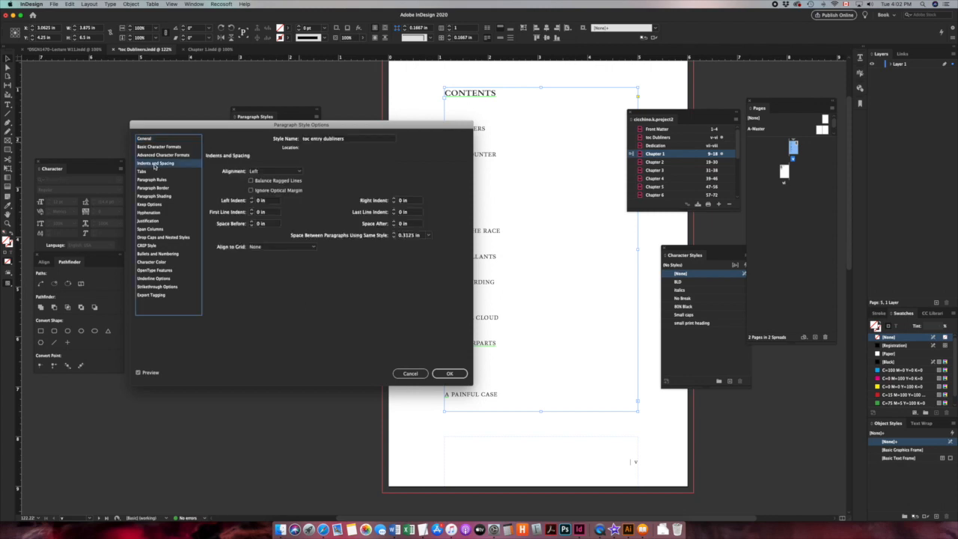
{"action": "left_click", "coordinate": [393, 237]}
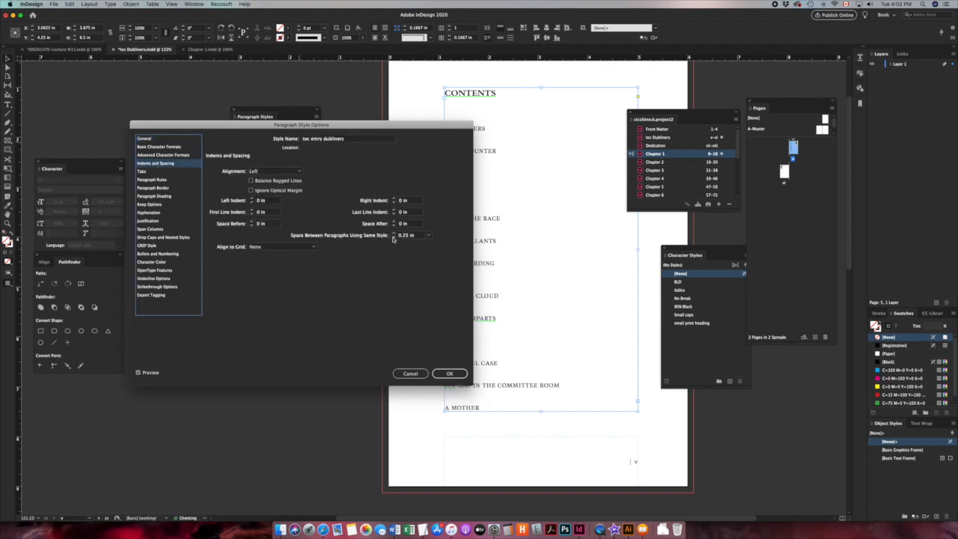
{"action": "left_click", "coordinate": [393, 238]}
{"action": "left_click", "coordinate": [393, 238]}
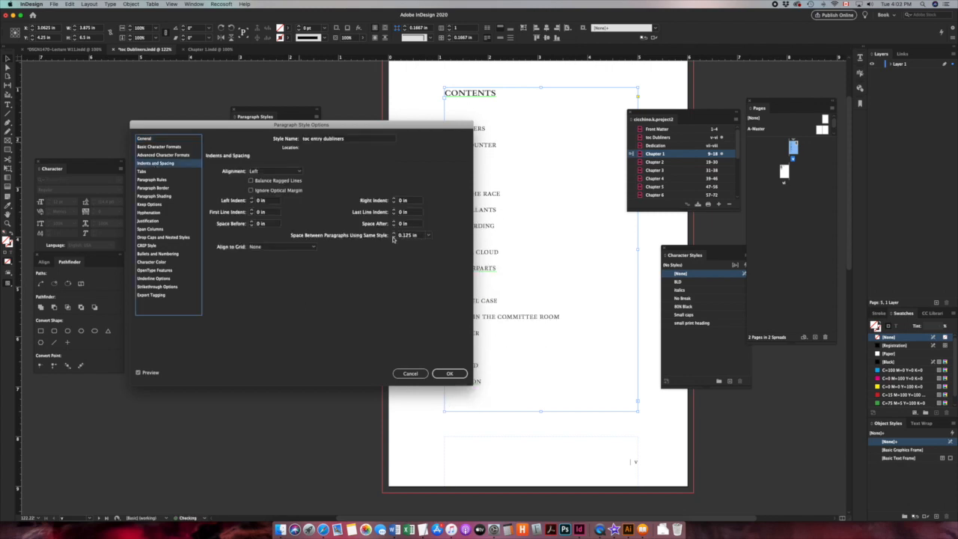
{"action": "left_click_drag", "start_coordinate": [430, 130], "coordinate": [361, 112]}
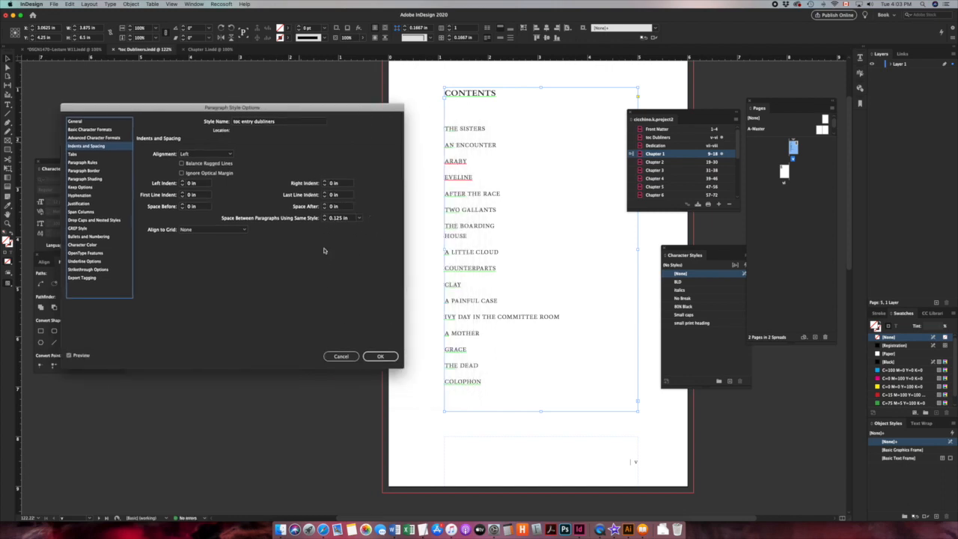
{"action": "left_click", "coordinate": [367, 360]}
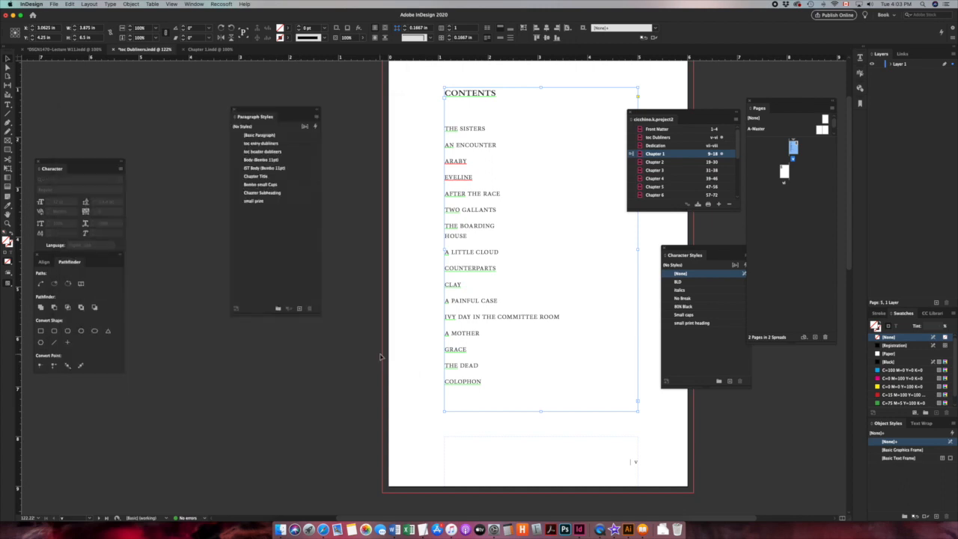
Step: Delete the second page of the toc Dubliners document together with the objects on it
{"action": "left_click", "coordinate": [405, 116]}
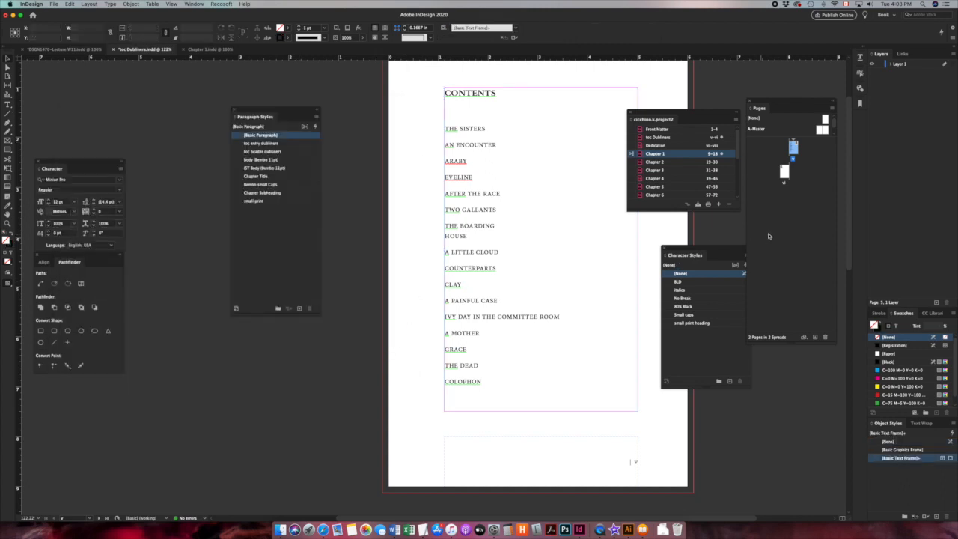
{"action": "left_click", "coordinate": [824, 338]}
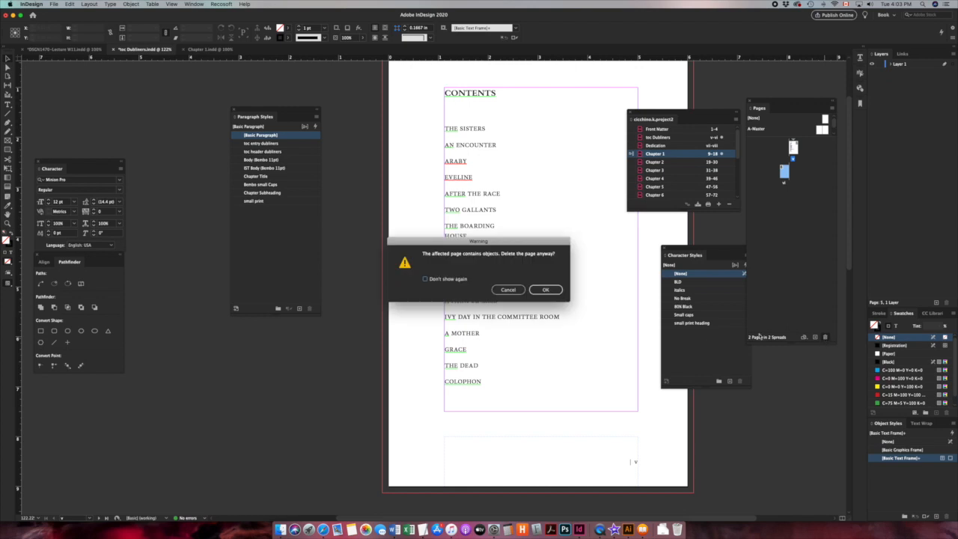
{"action": "left_click", "coordinate": [551, 294]}
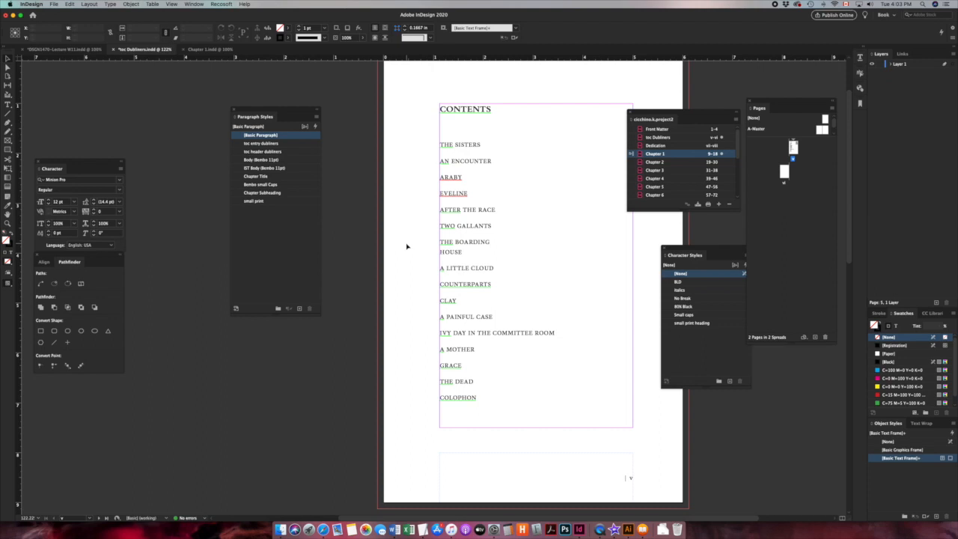
Step: Save the toc Dubliners document and the book
{"action": "scroll", "coordinate": [407, 246], "scroll_direction": "up", "scroll_amount": 3}
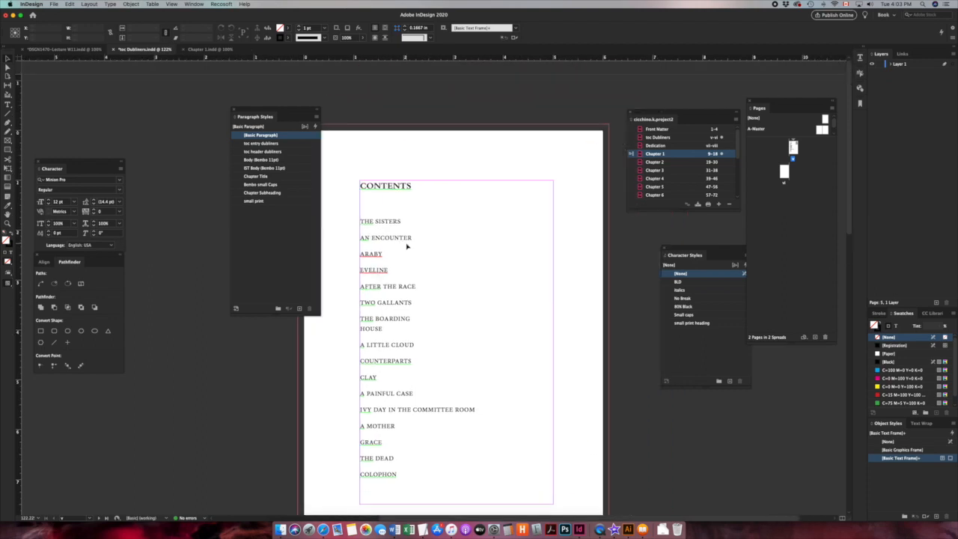
{"action": "scroll", "coordinate": [407, 246], "scroll_direction": "down", "scroll_amount": 2}
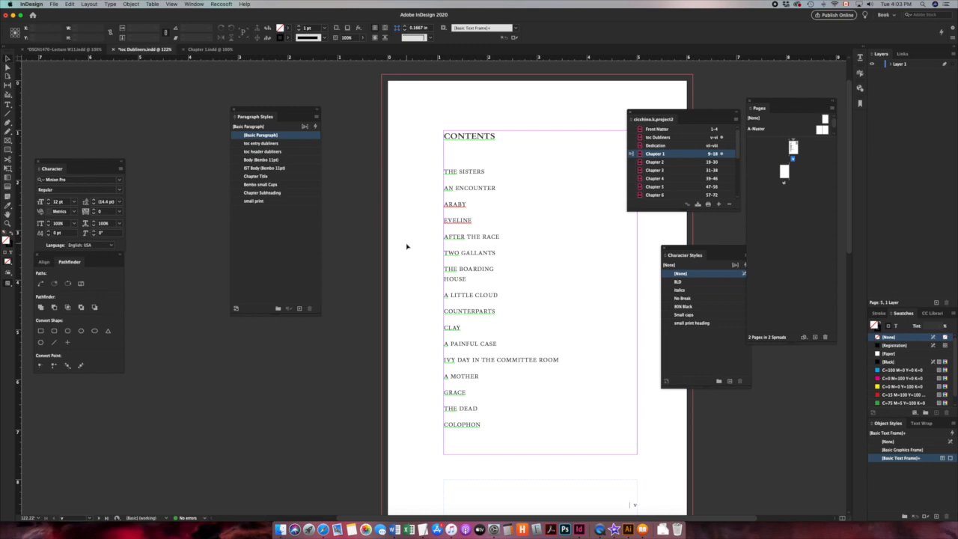
{"action": "key", "text": "super+s"}
{"action": "left_click", "coordinate": [736, 119]}
{"action": "left_click", "coordinate": [761, 149]}
Step: Remove the line break before "House" in the contents entry "The Boarding House" and save the document
{"action": "scroll", "coordinate": [570, 124], "scroll_direction": "right", "scroll_amount": 3}
{"action": "scroll", "coordinate": [571, 124], "scroll_direction": "up", "scroll_amount": 2}
{"action": "scroll", "coordinate": [466, 235], "scroll_direction": "down", "scroll_amount": 1}
{"action": "scroll", "coordinate": [466, 236], "scroll_direction": "left", "scroll_amount": 1}
{"action": "left_click", "coordinate": [394, 308]}
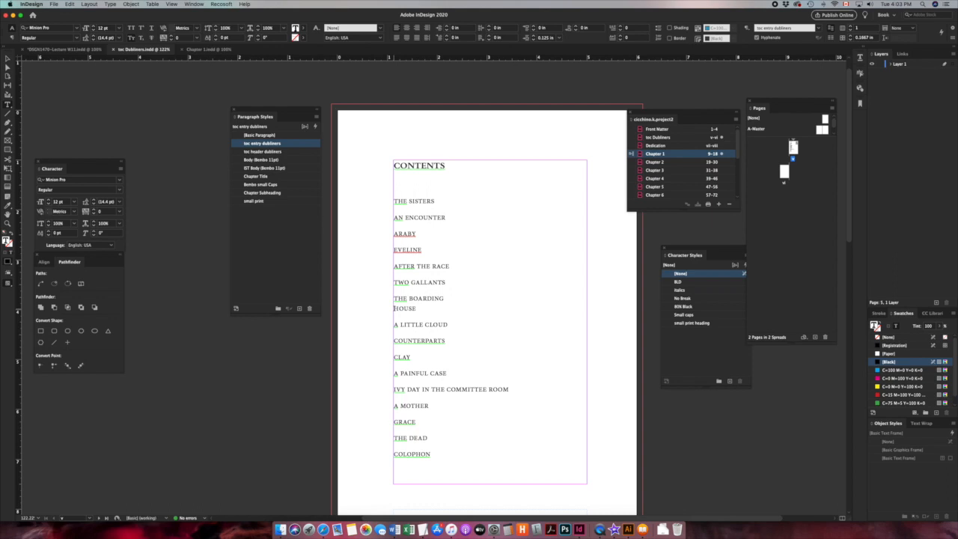
{"action": "key", "text": "BackSpace"}
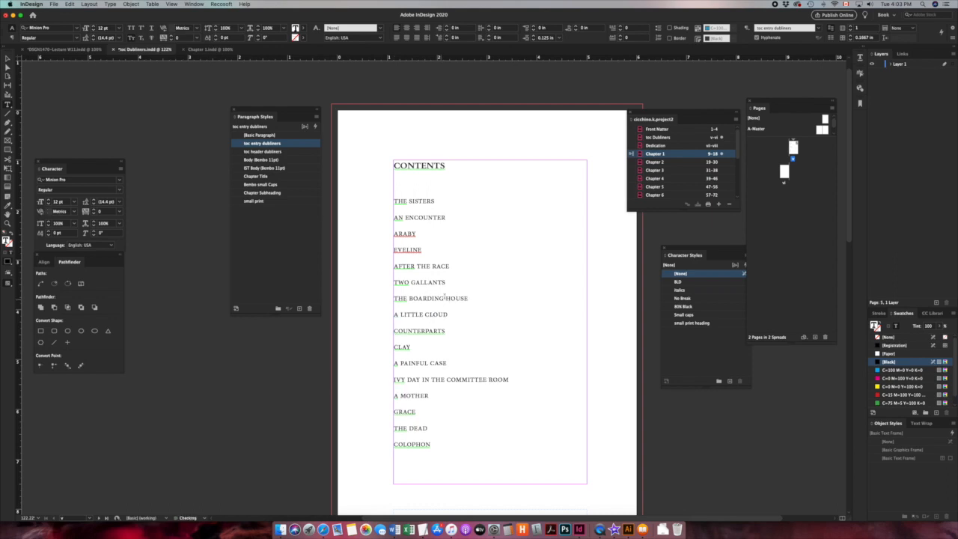
{"action": "left_click_drag", "start_coordinate": [442, 298], "coordinate": [404, 298]}
{"action": "left_click", "coordinate": [407, 298]}
{"action": "scroll", "coordinate": [491, 282], "scroll_direction": "down", "scroll_amount": 1}
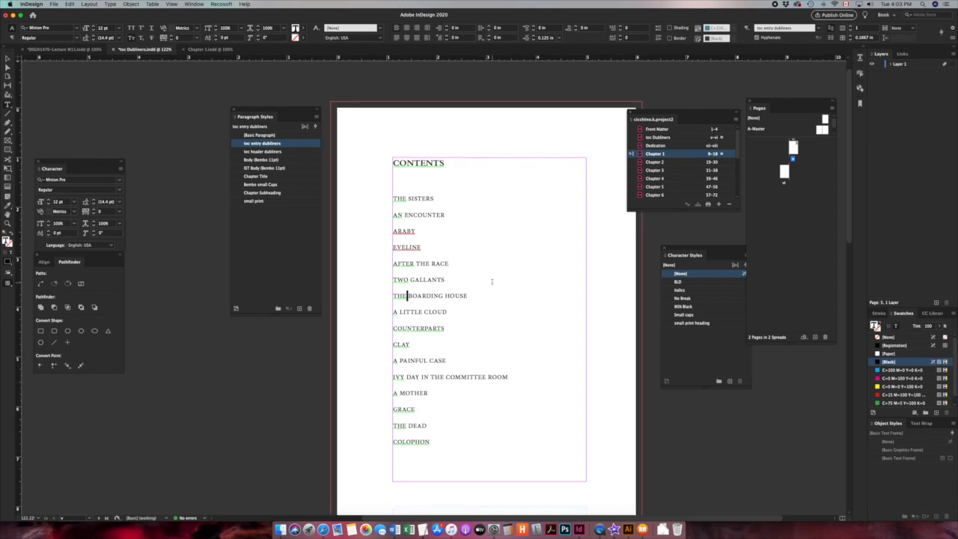
{"action": "key", "text": "super+s"}
{"action": "left_click", "coordinate": [8, 59]}
{"action": "left_click", "coordinate": [105, 99]}
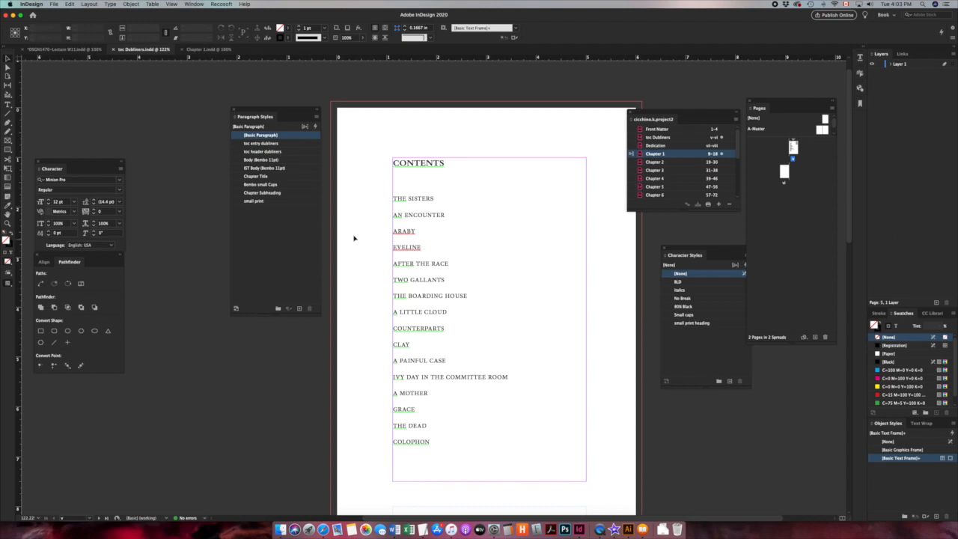
Step: Export the book to the Desktop in EPUB (Reflowable) format, keeping the existing file name and export options
{"action": "left_click_drag", "start_coordinate": [297, 113], "coordinate": [213, 115]}
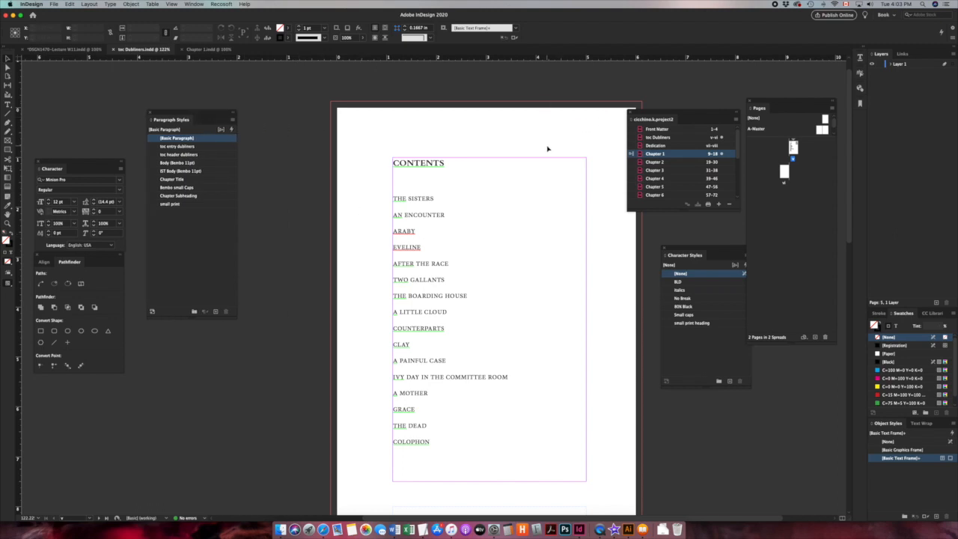
{"action": "scroll", "coordinate": [547, 147], "scroll_direction": "right", "scroll_amount": 2}
{"action": "scroll", "coordinate": [547, 147], "scroll_direction": "up", "scroll_amount": 1}
{"action": "left_click", "coordinate": [737, 121]}
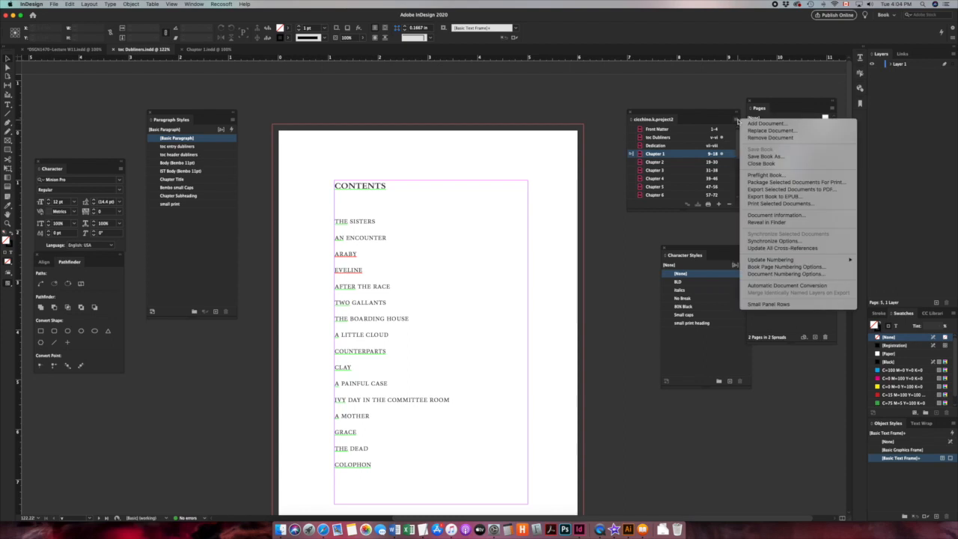
{"action": "left_click", "coordinate": [767, 197]}
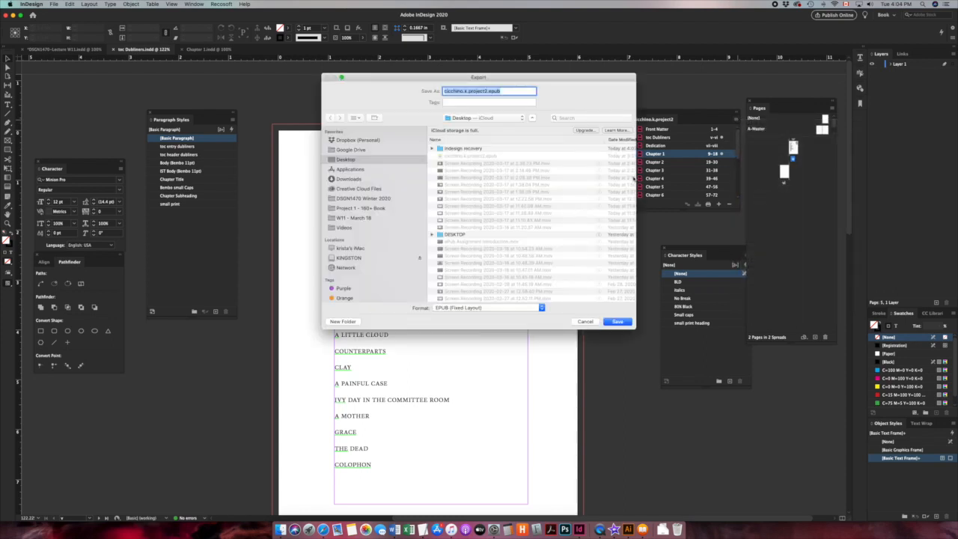
{"action": "left_click", "coordinate": [474, 310]}
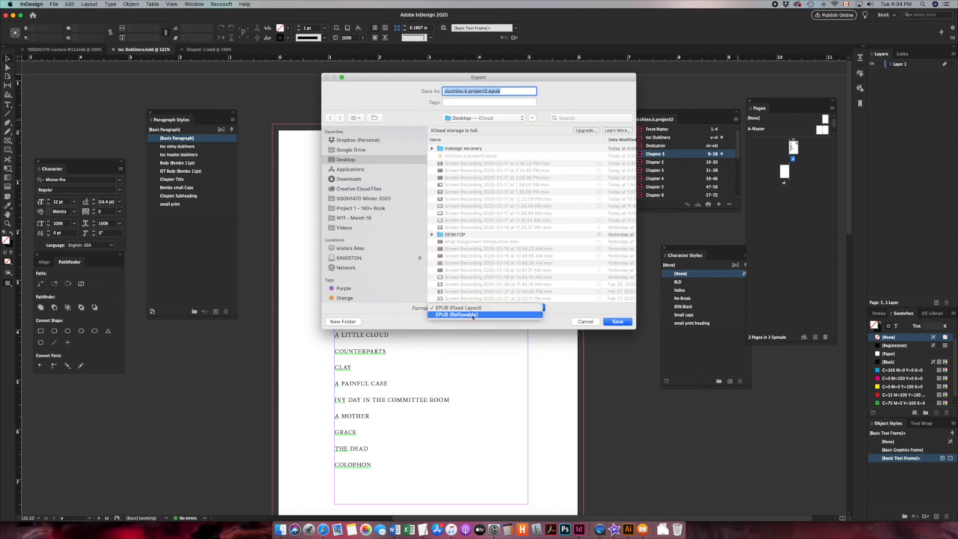
{"action": "left_click", "coordinate": [471, 317]}
{"action": "left_click", "coordinate": [617, 322]}
{"action": "left_click", "coordinate": [533, 127]}
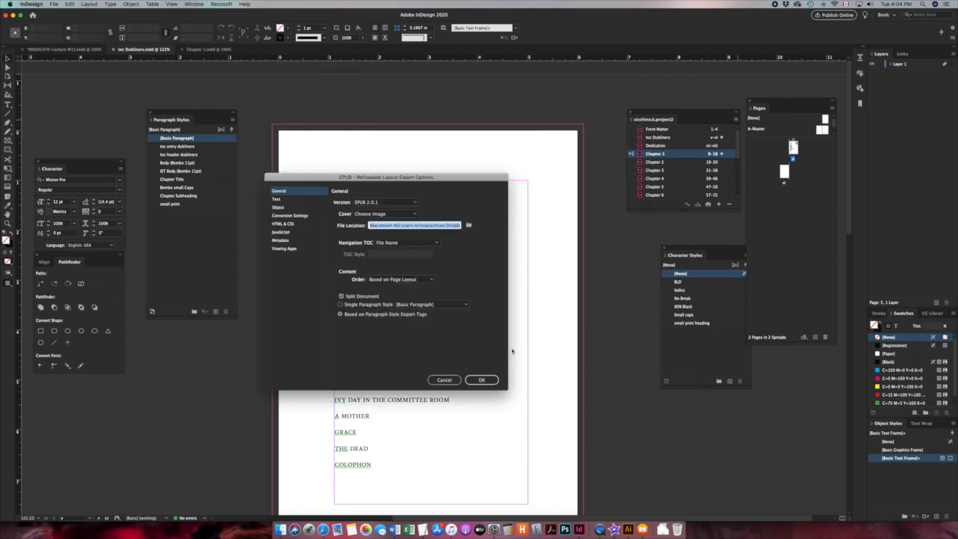
{"action": "left_click", "coordinate": [487, 380]}
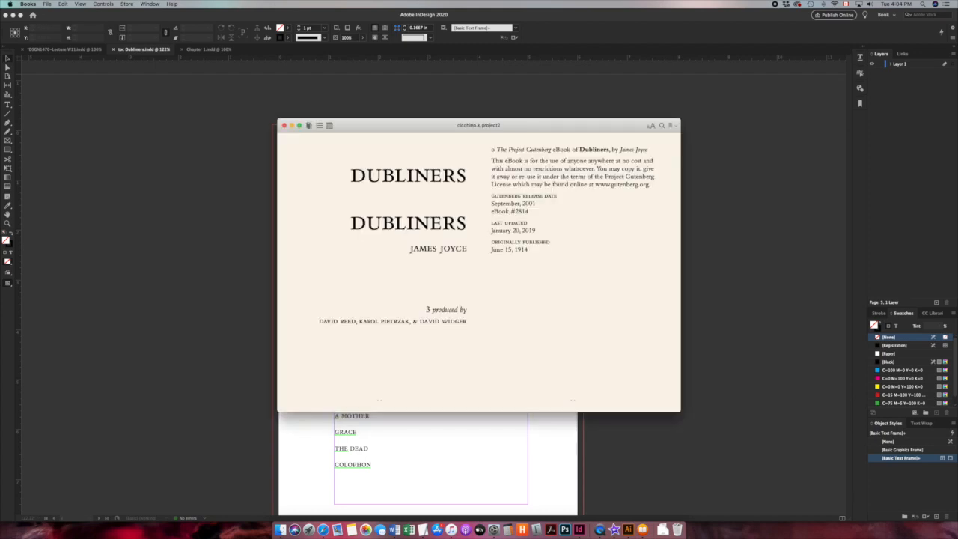
Step: Examine the exported EPUB's contents page, follow its "The Sisters" link, and display the reader's table of contents
{"action": "scroll", "coordinate": [499, 255], "scroll_direction": "right", "scroll_amount": 2}
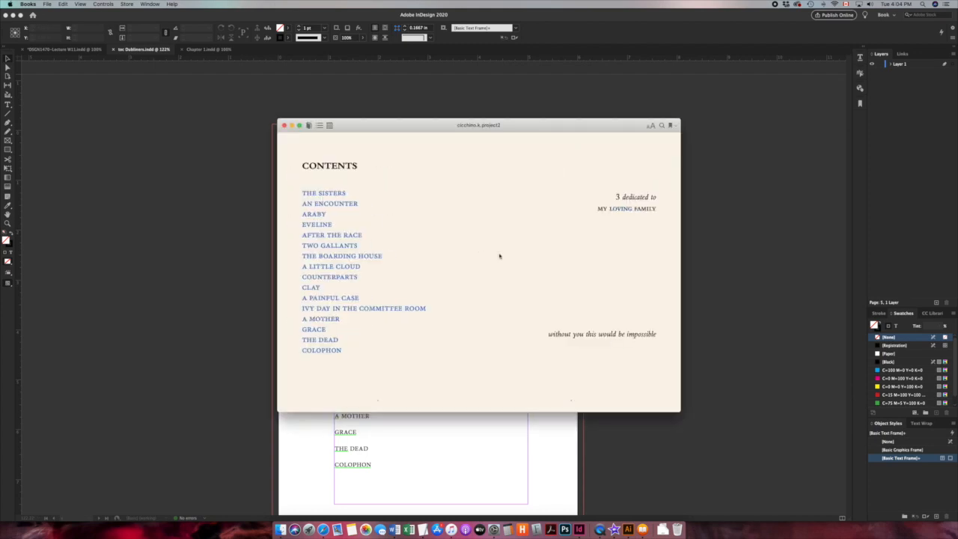
{"action": "left_click", "coordinate": [335, 194]}
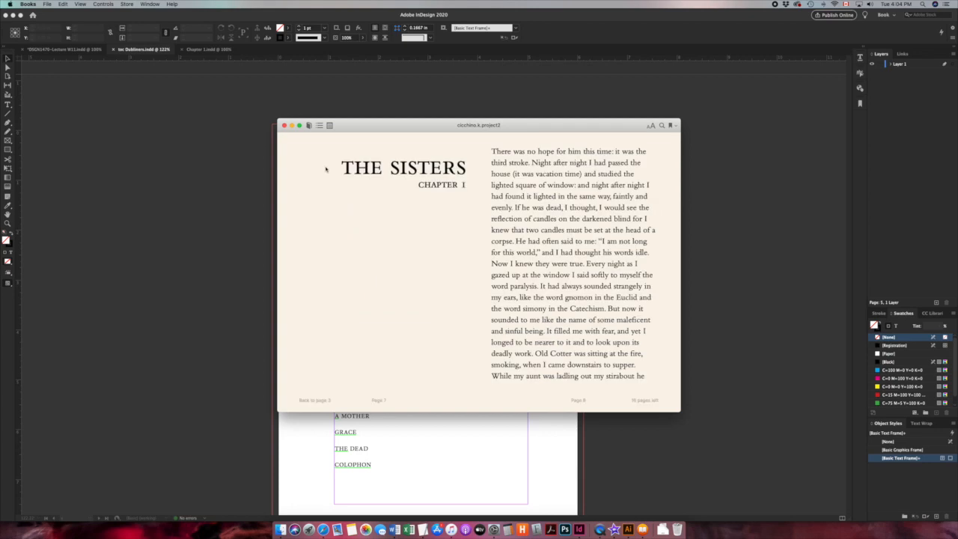
{"action": "left_click", "coordinate": [318, 125]}
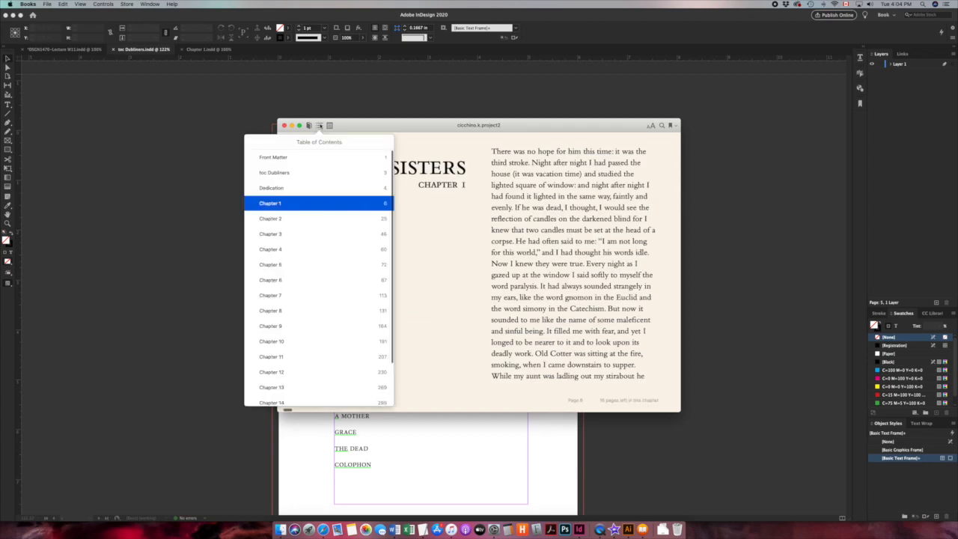
Step: Check Chapter 2 through the reader's table of contents and the contents page's "An Encounter" link, and close the book
{"action": "left_click", "coordinate": [268, 218]}
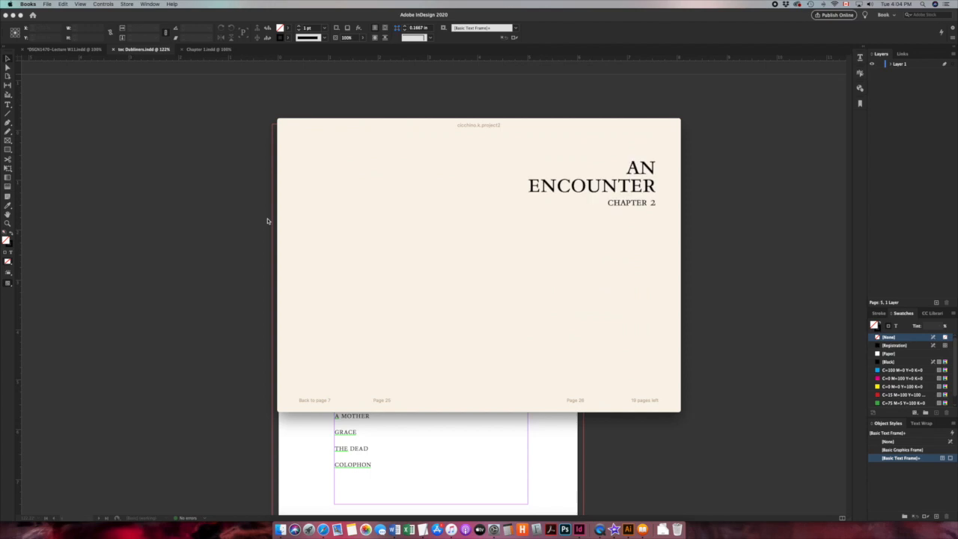
{"action": "mouse_move", "coordinate": [370, 129]}
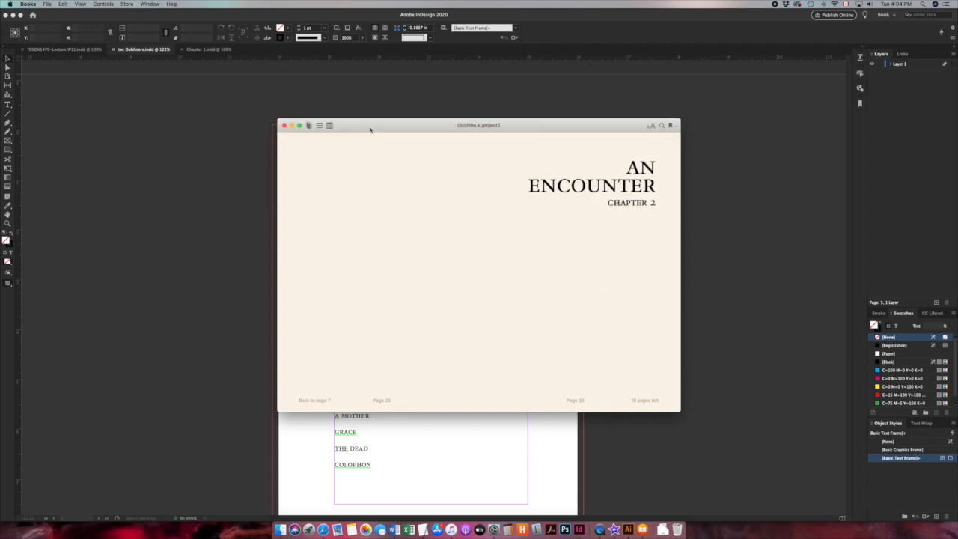
{"action": "left_click", "coordinate": [319, 126]}
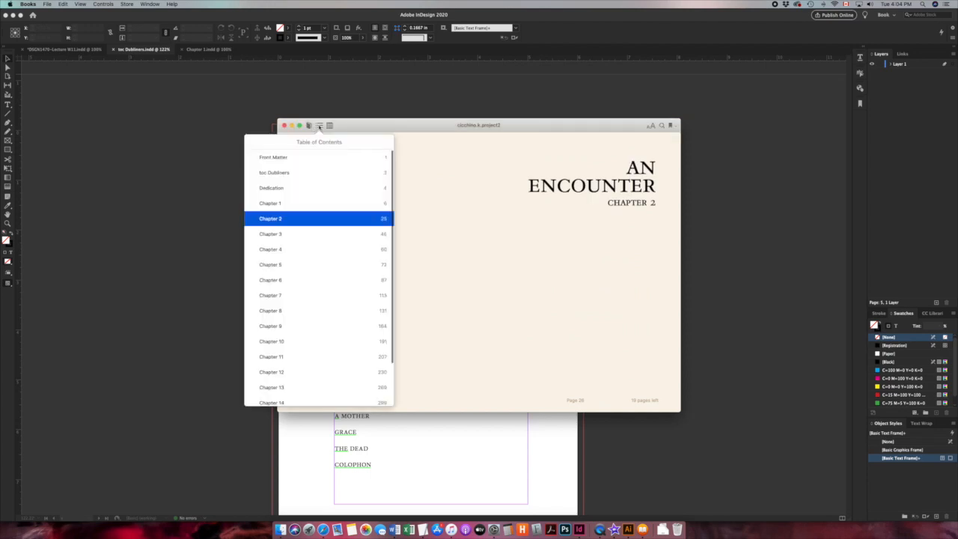
{"action": "left_click", "coordinate": [276, 155]}
{"action": "key", "text": "Right"}
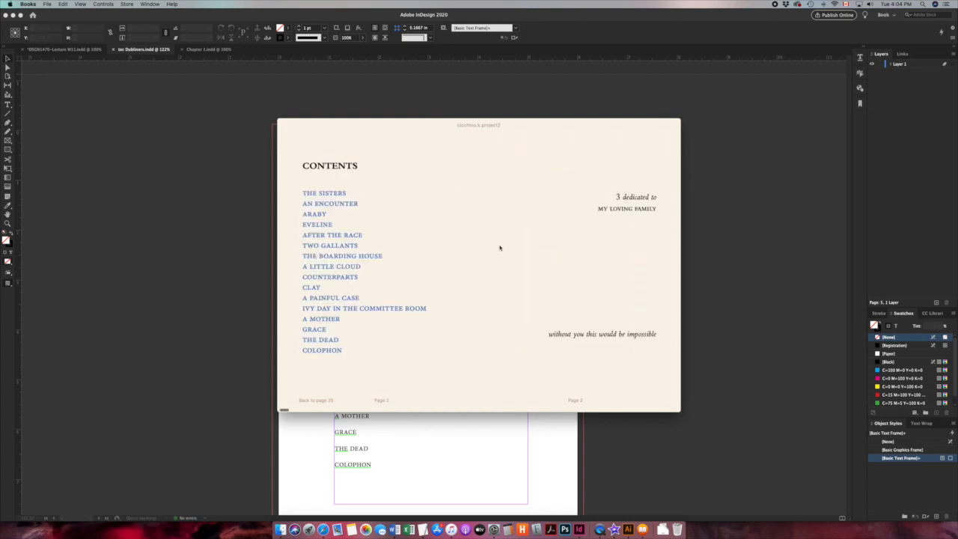
{"action": "left_click", "coordinate": [313, 204]}
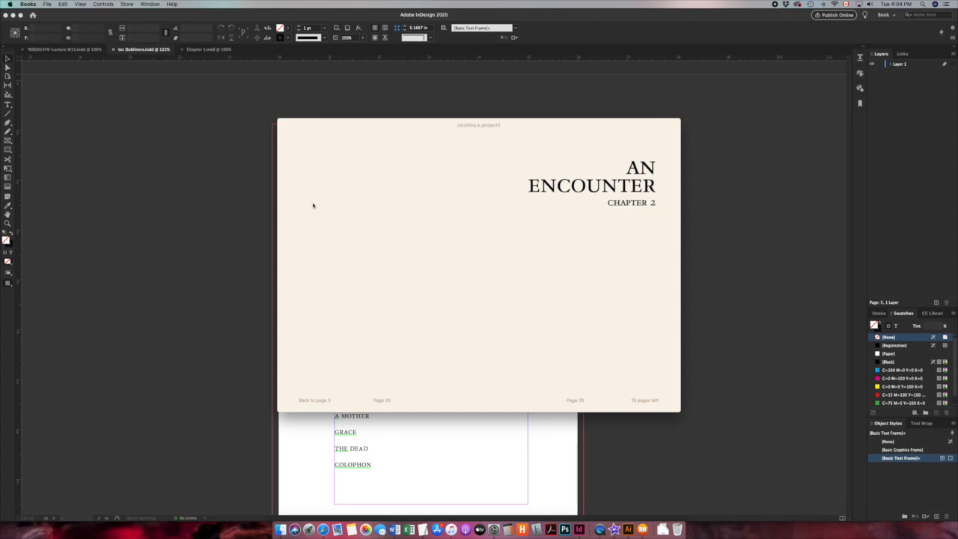
{"action": "left_click_drag", "start_coordinate": [342, 128], "coordinate": [483, 140]}
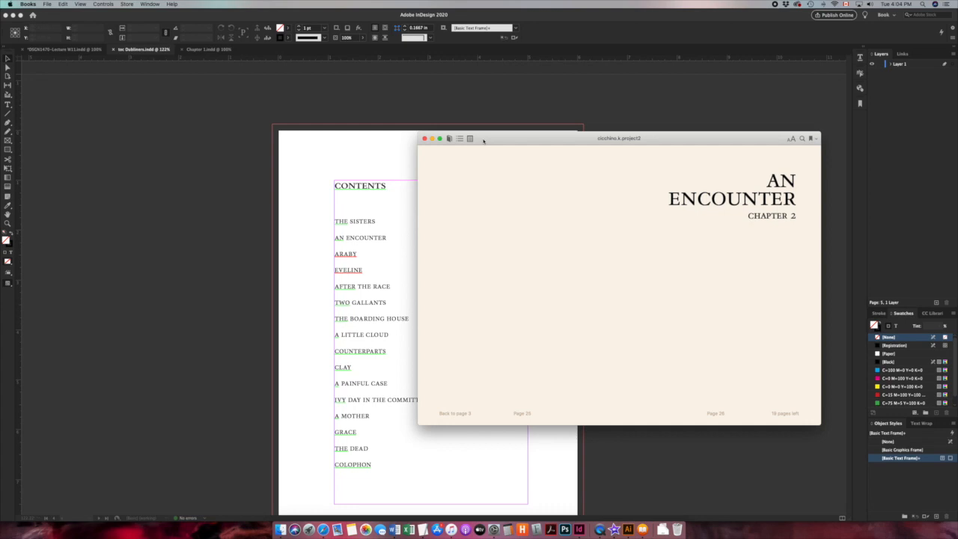
{"action": "left_click", "coordinate": [424, 139]}
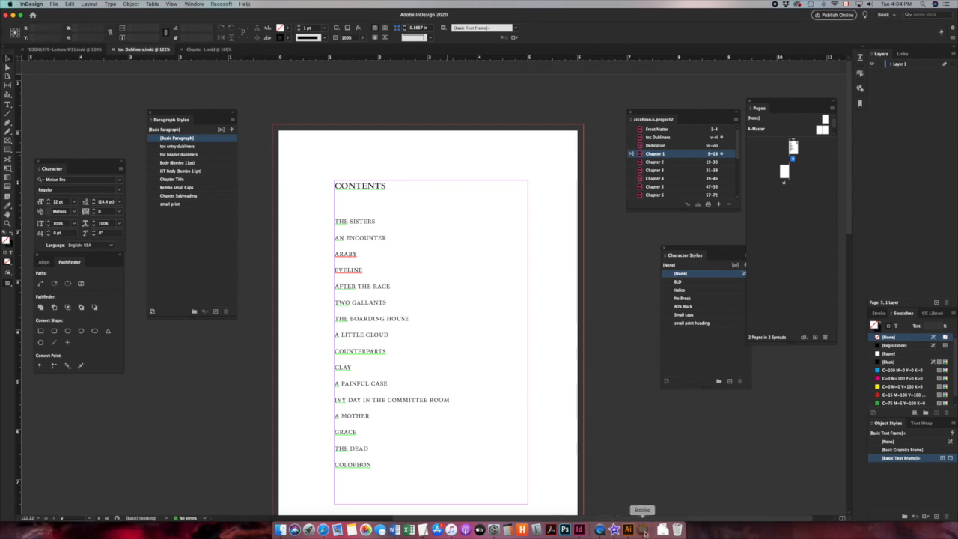
Step: Delete the selected Dubliners copies from the Books library and return to InDesign
{"action": "left_click", "coordinate": [642, 529]}
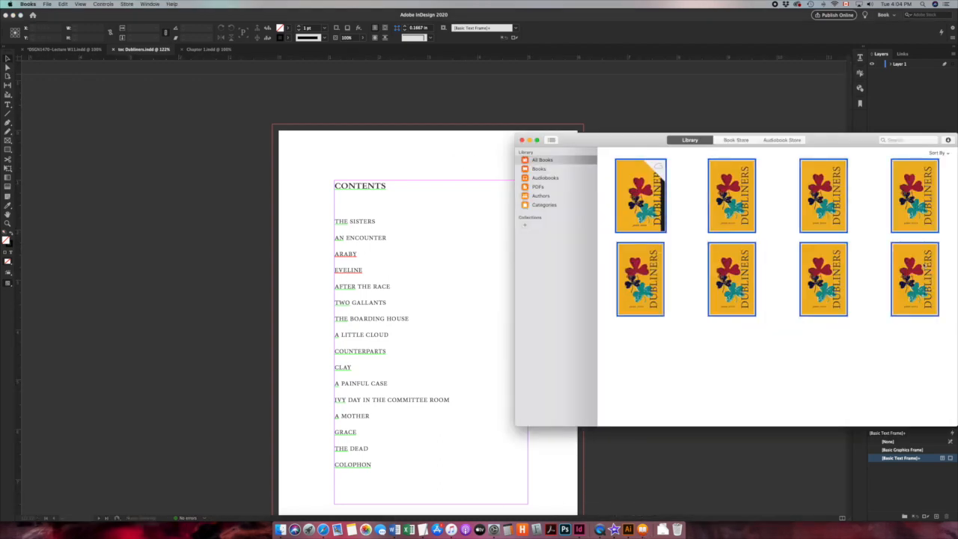
{"action": "right_click", "coordinate": [916, 285]}
{"action": "left_click", "coordinate": [849, 322]}
{"action": "left_click", "coordinate": [778, 186]}
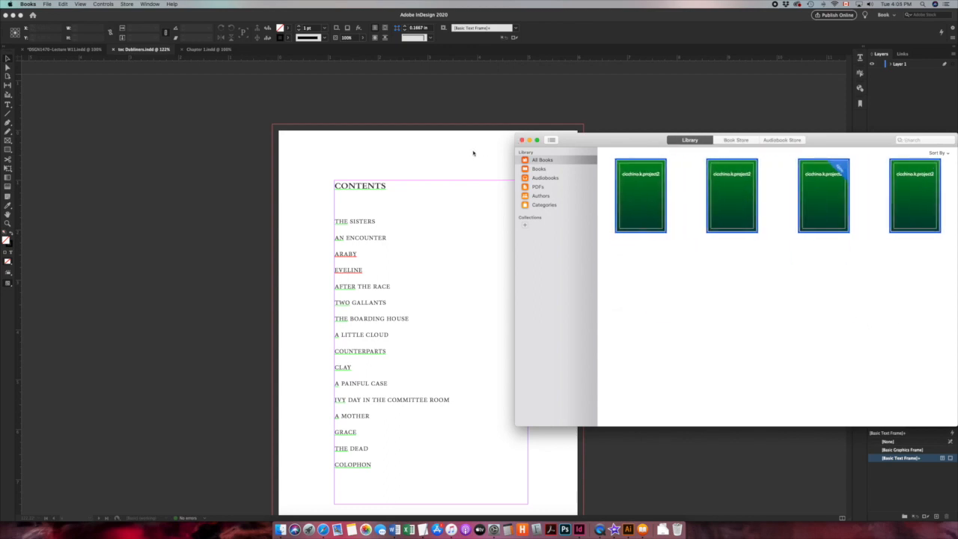
{"action": "left_click", "coordinate": [472, 153]}
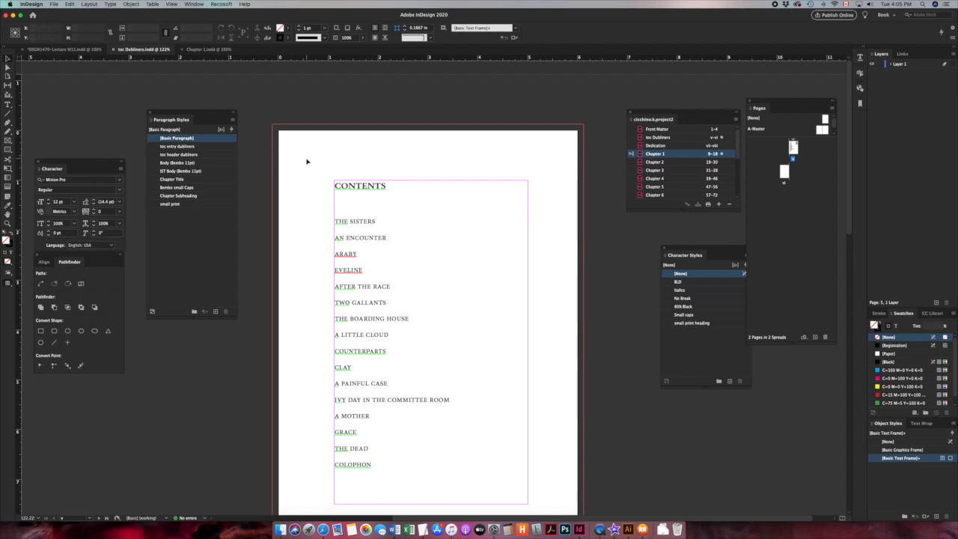
{"action": "left_click", "coordinate": [736, 119]}
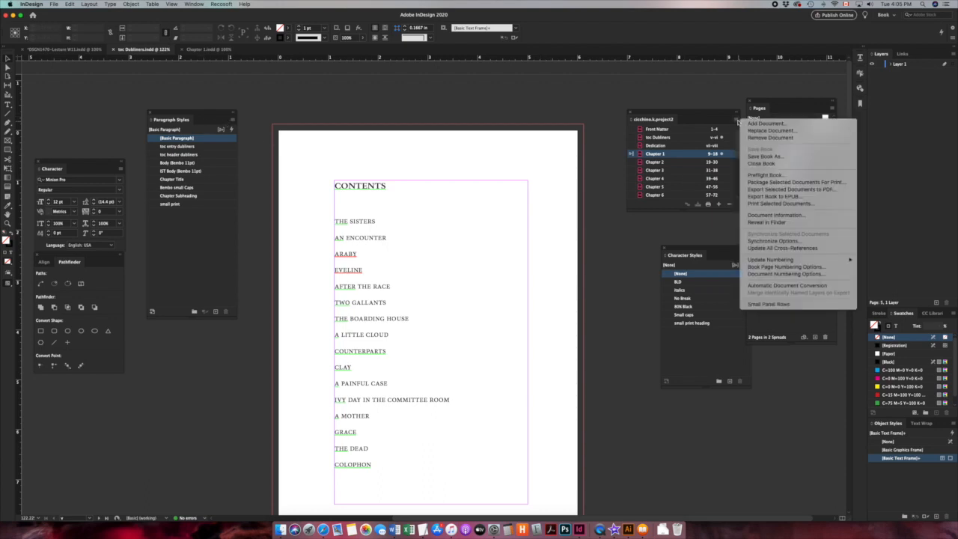
{"action": "left_click", "coordinate": [762, 197]}
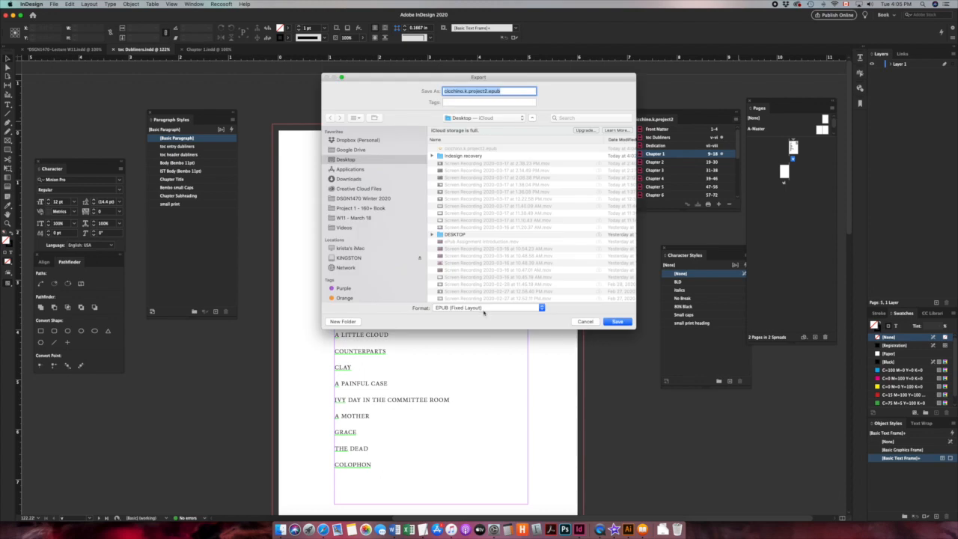
{"action": "left_click", "coordinate": [486, 309]}
{"action": "left_click", "coordinate": [476, 317]}
{"action": "left_click", "coordinate": [618, 321]}
{"action": "left_click", "coordinate": [536, 124]}
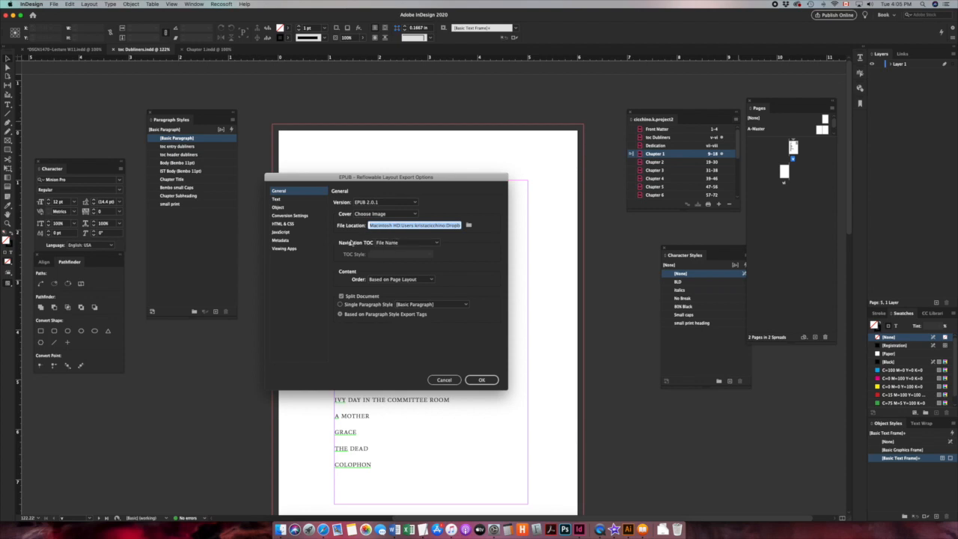
{"action": "left_click", "coordinate": [436, 243]}
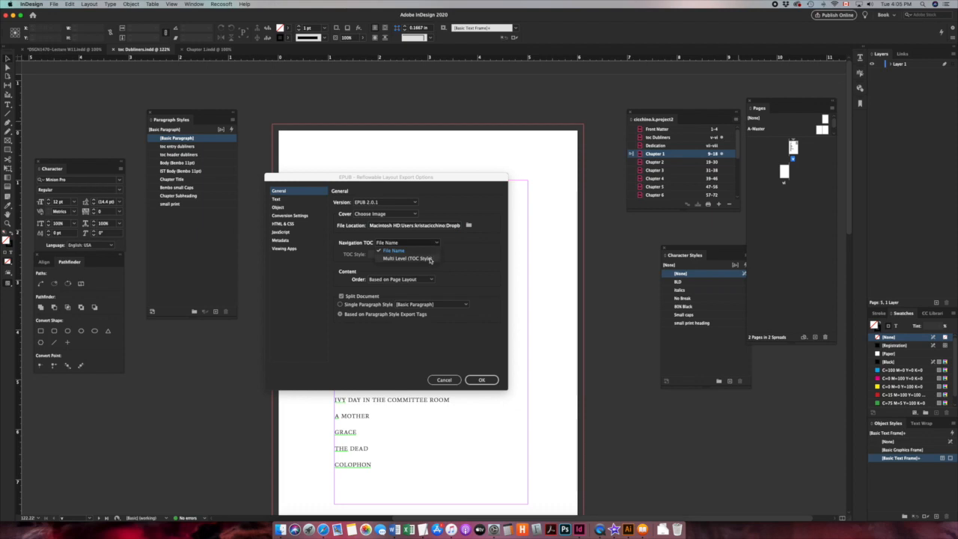
{"action": "left_click", "coordinate": [423, 258]}
{"action": "left_click", "coordinate": [429, 256]}
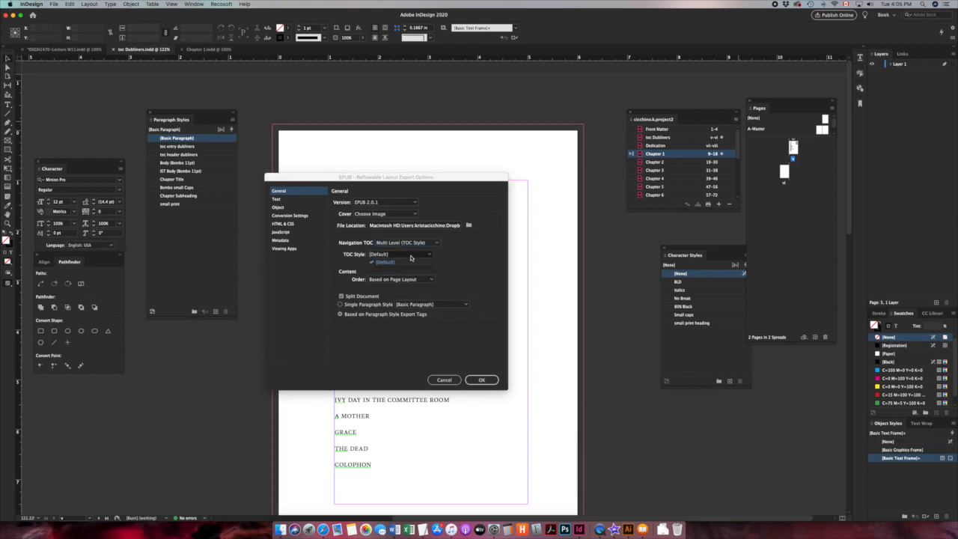
{"action": "left_click", "coordinate": [399, 260]}
{"action": "left_click", "coordinate": [444, 379]}
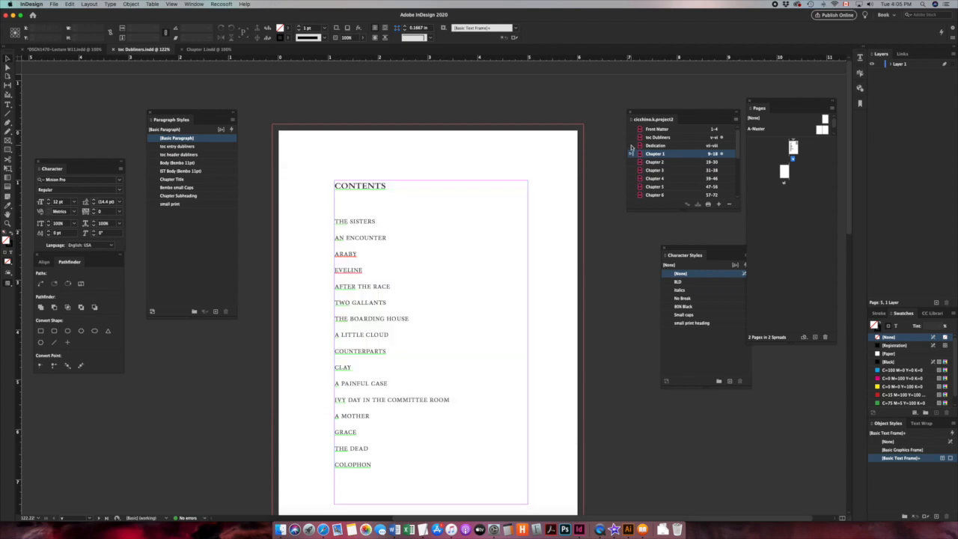
Step: Enlarge the book's document list to show every chapter and select the toc Dubliners document
{"action": "left_click_drag", "start_coordinate": [671, 120], "coordinate": [528, 177]}
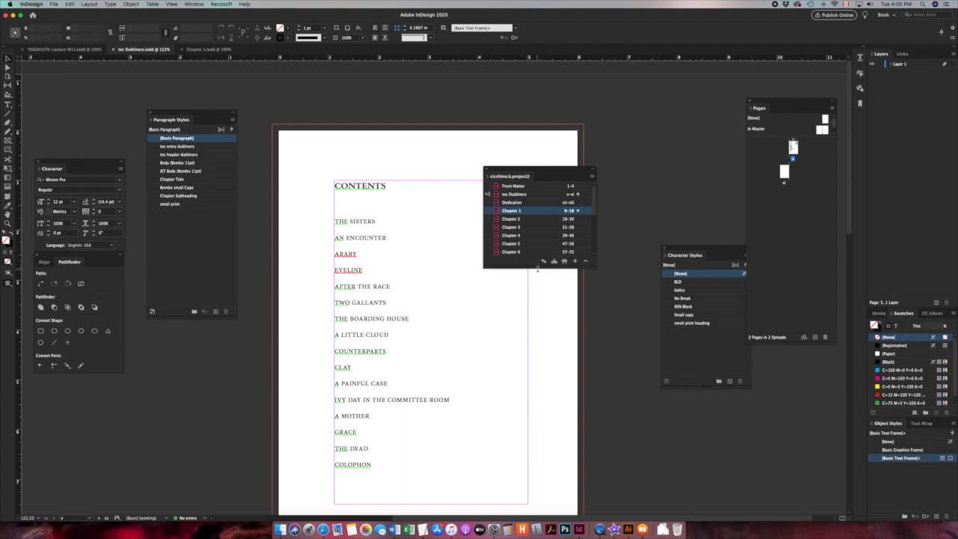
{"action": "left_click_drag", "start_coordinate": [539, 268], "coordinate": [551, 386]}
{"action": "left_click_drag", "start_coordinate": [540, 171], "coordinate": [599, 171]}
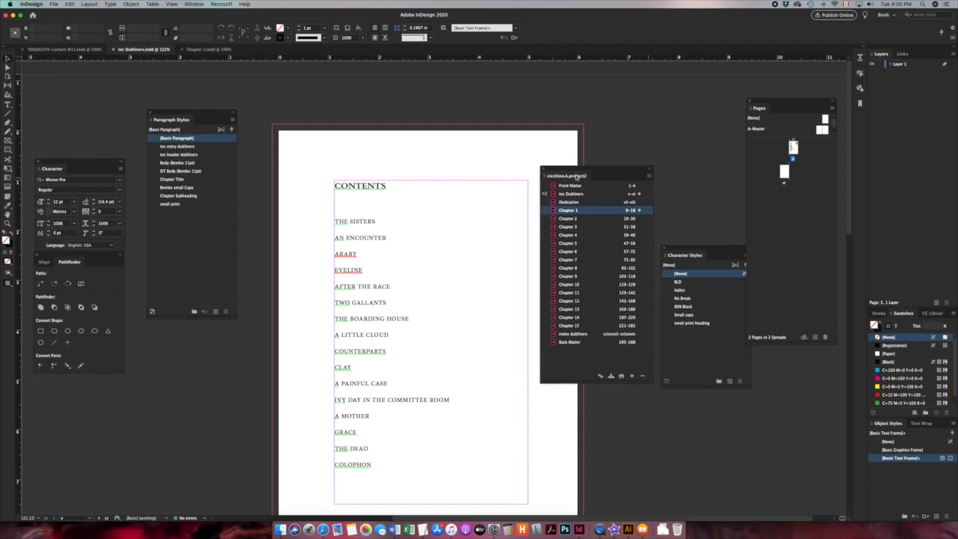
{"action": "left_click", "coordinate": [572, 196]}
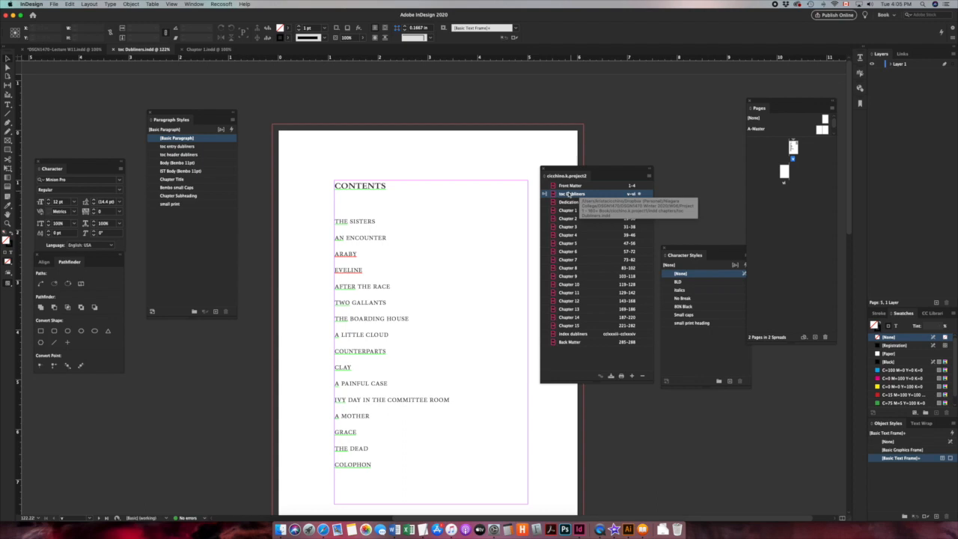
Step: Start exporting the book to the Desktop in EPUB (Reflowable) format, replacing the existing file of the same name
{"action": "left_click", "coordinate": [649, 175]}
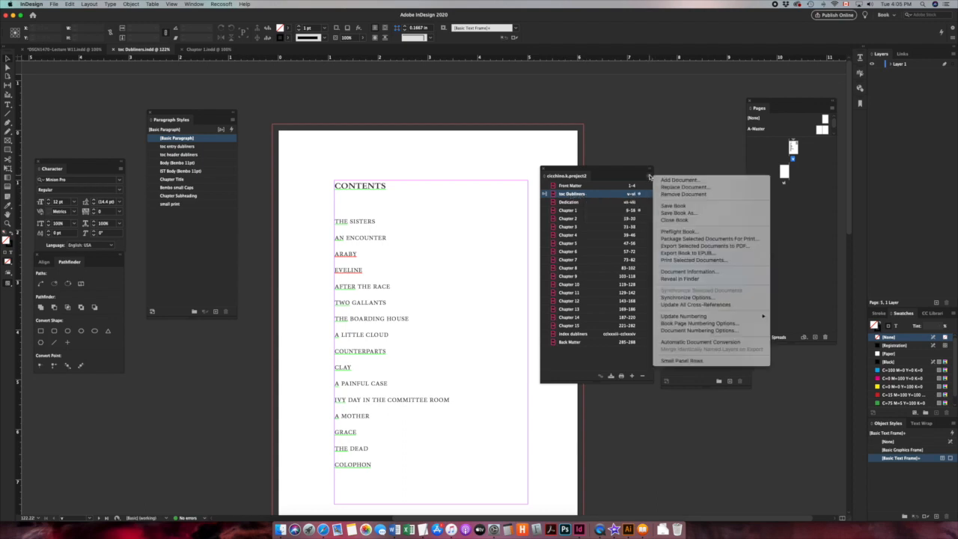
{"action": "left_click", "coordinate": [664, 252]}
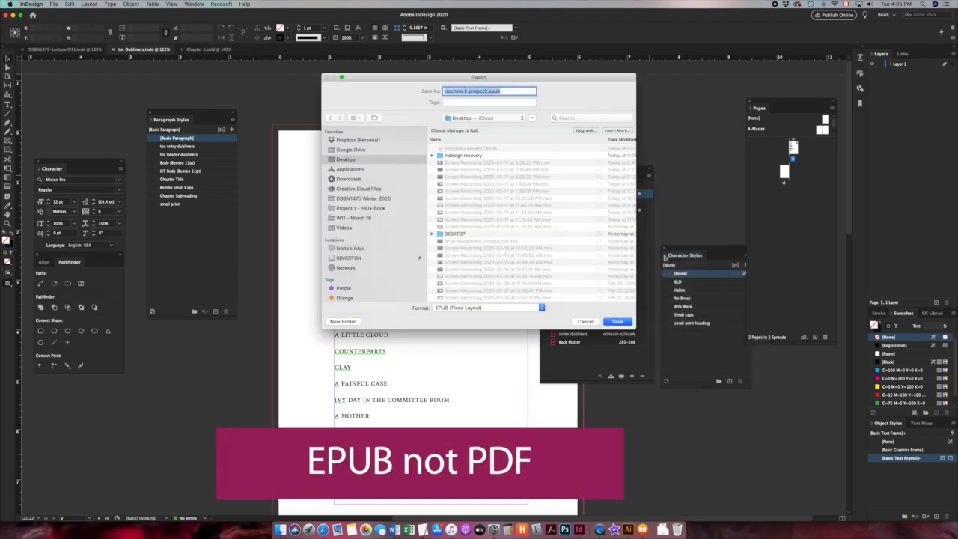
{"action": "left_click", "coordinate": [481, 307]}
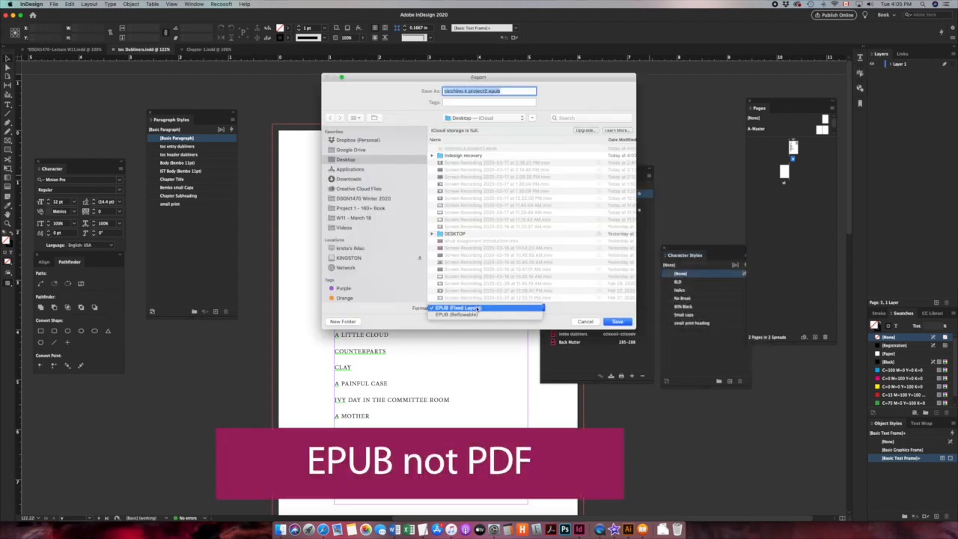
{"action": "left_click", "coordinate": [476, 315]}
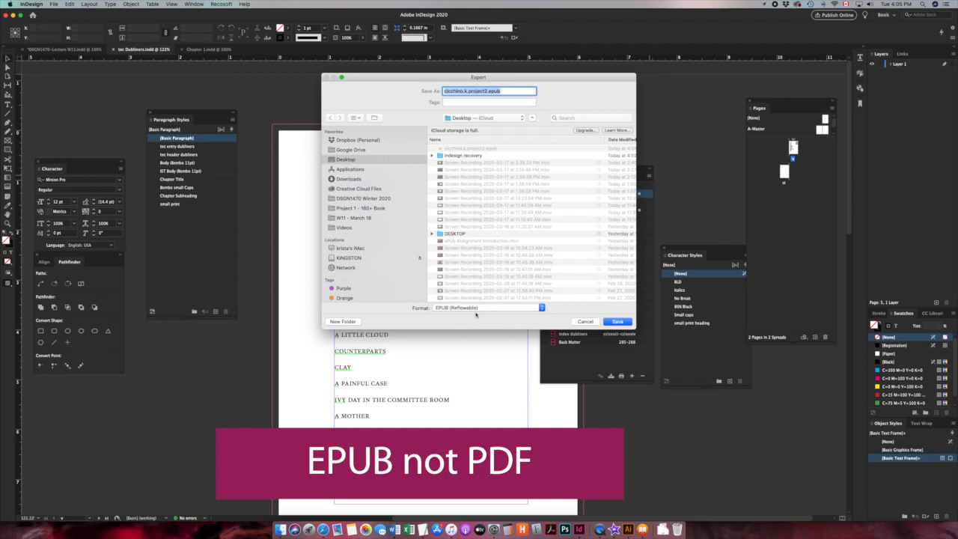
{"action": "left_click", "coordinate": [616, 321]}
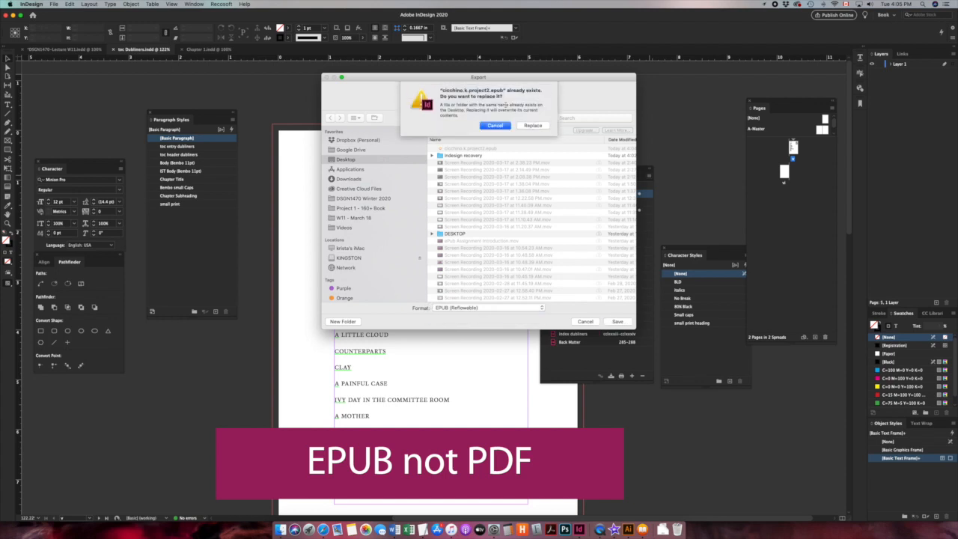
{"action": "left_click", "coordinate": [532, 125]}
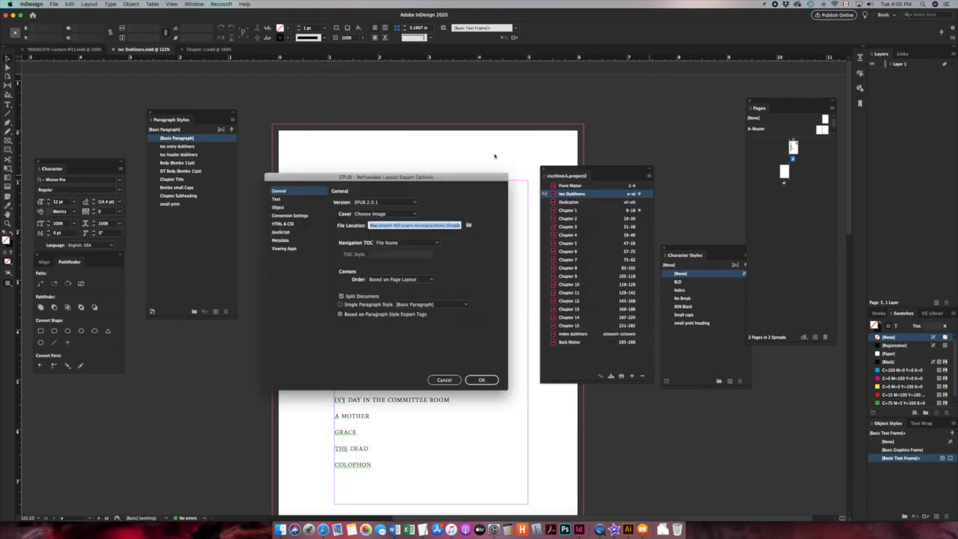
Step: Set the navigation TOC to Multi Level (TOC Style) with the Dubliner TOC style and complete the EPUB export
{"action": "left_click", "coordinate": [409, 243]}
{"action": "left_click", "coordinate": [414, 260]}
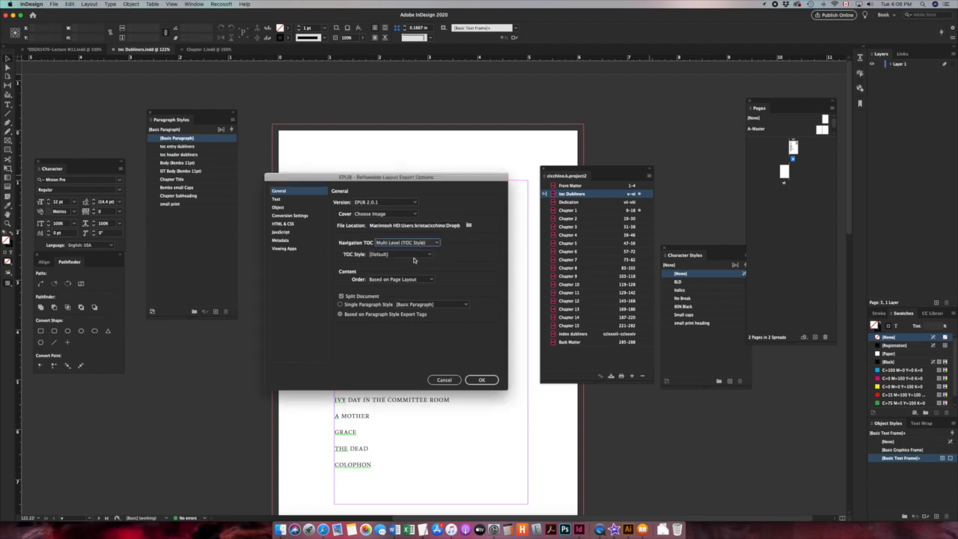
{"action": "left_click", "coordinate": [413, 256]}
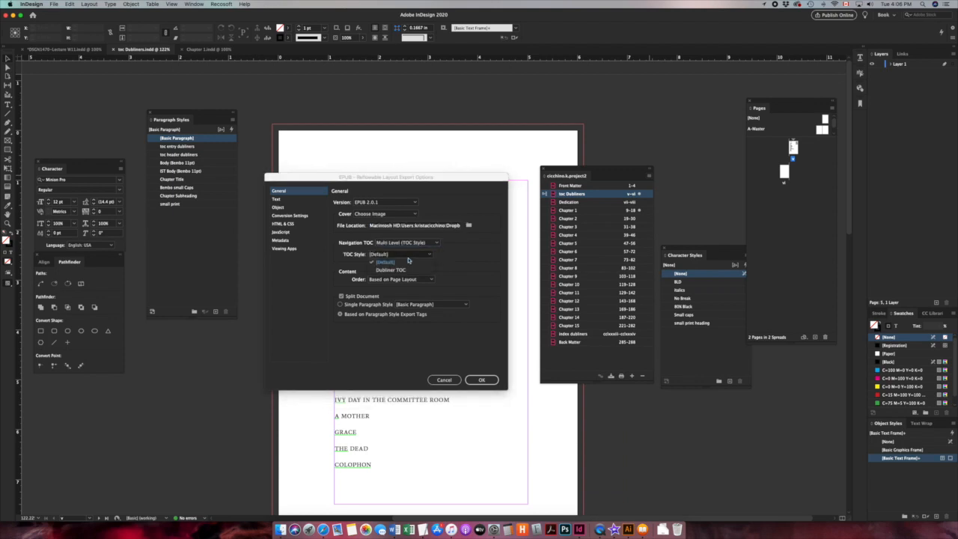
{"action": "left_click", "coordinate": [381, 271]}
{"action": "left_click_drag", "start_coordinate": [375, 176], "coordinate": [425, 150]}
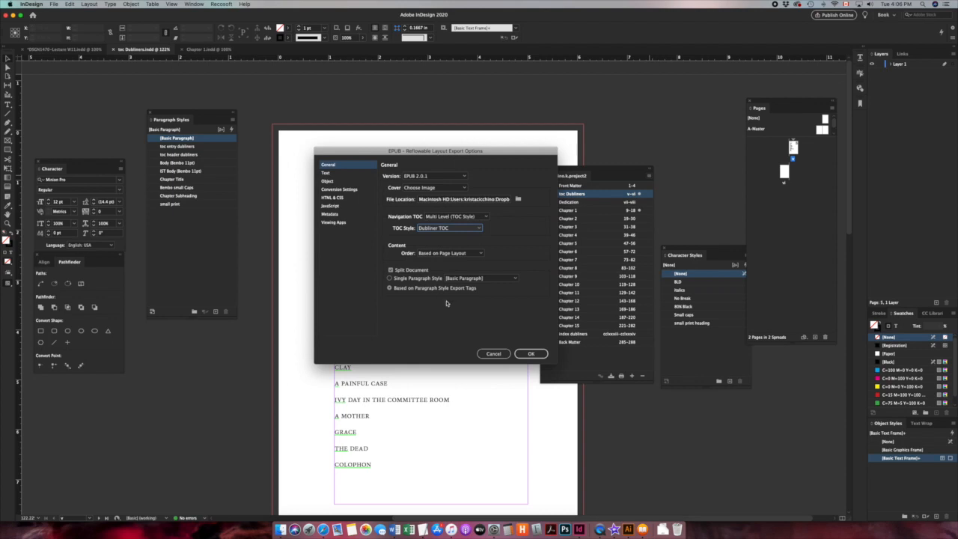
{"action": "left_click", "coordinate": [527, 355]}
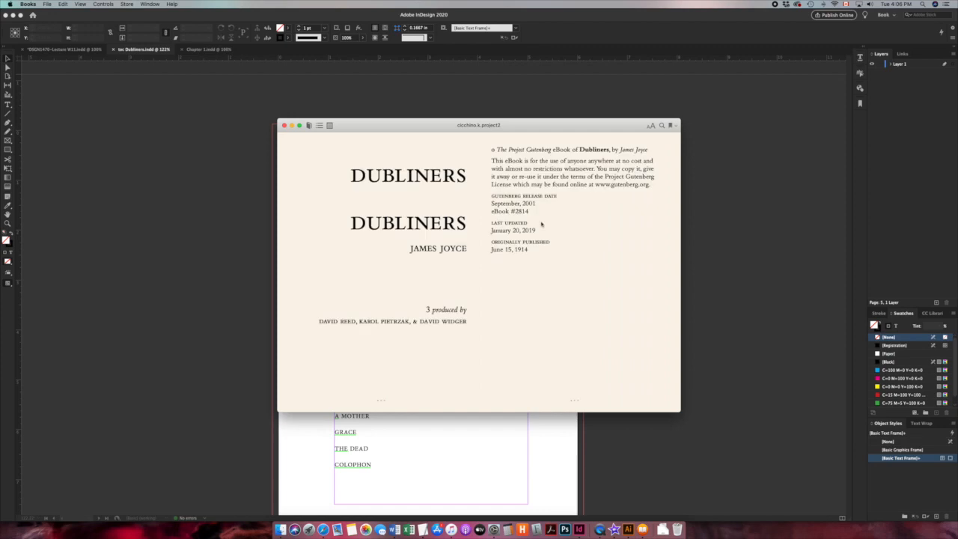
Step: Test "The Sisters" in the new EPUB from both the reader's table of contents and the contents page link
{"action": "key", "text": "Right"}
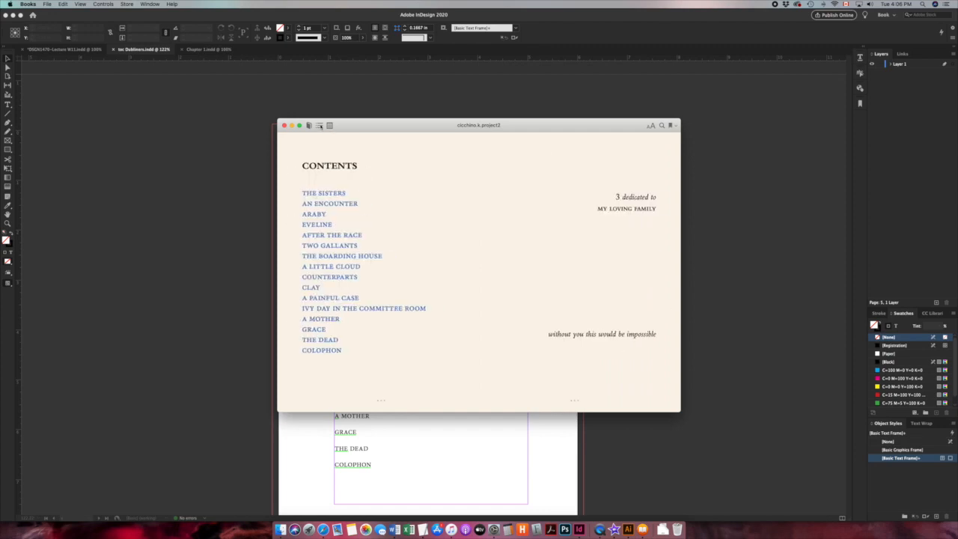
{"action": "left_click", "coordinate": [319, 126]}
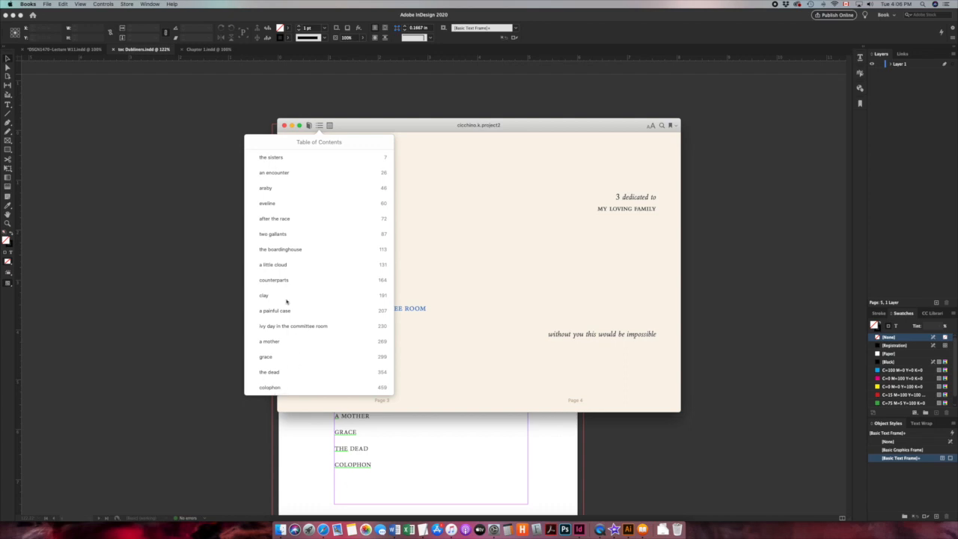
{"action": "left_click", "coordinate": [272, 158]}
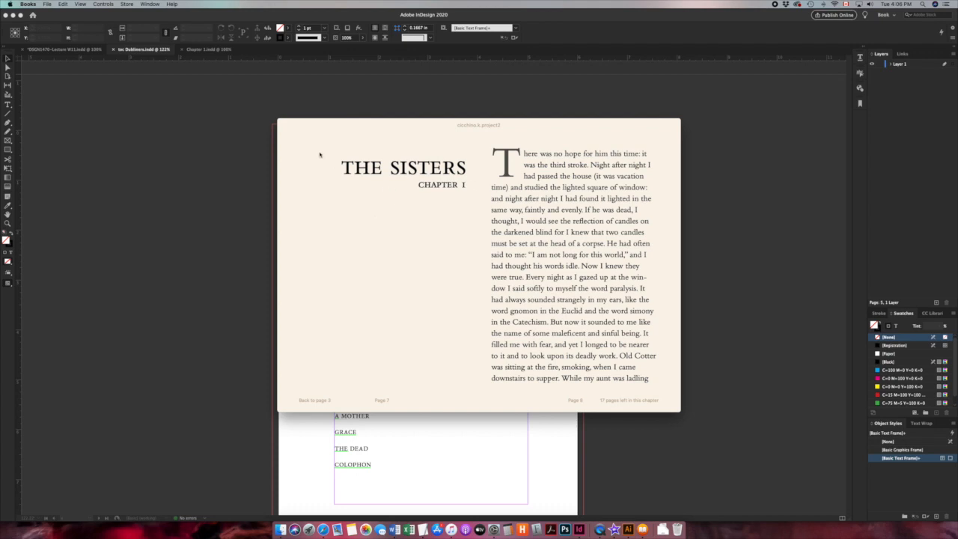
{"action": "key", "text": "Left"}
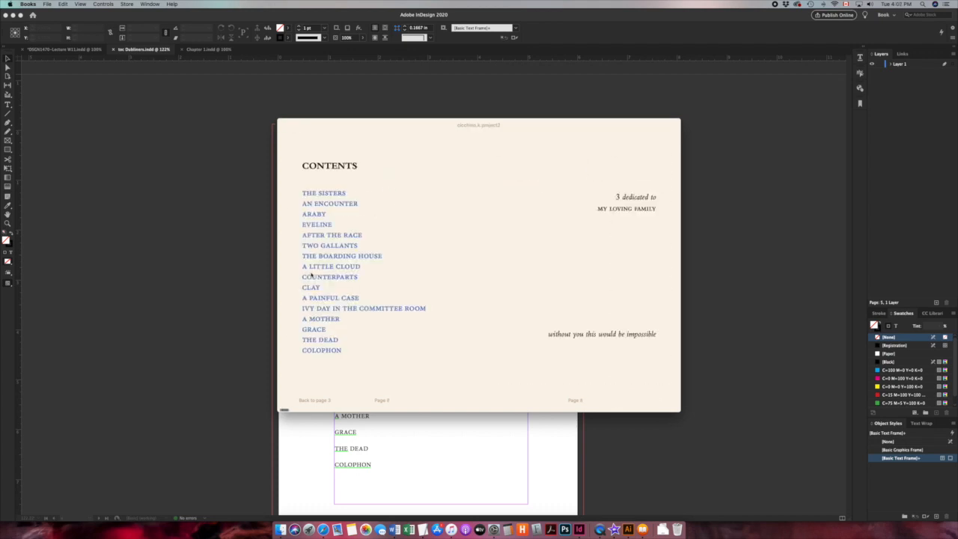
{"action": "left_click", "coordinate": [317, 194]}
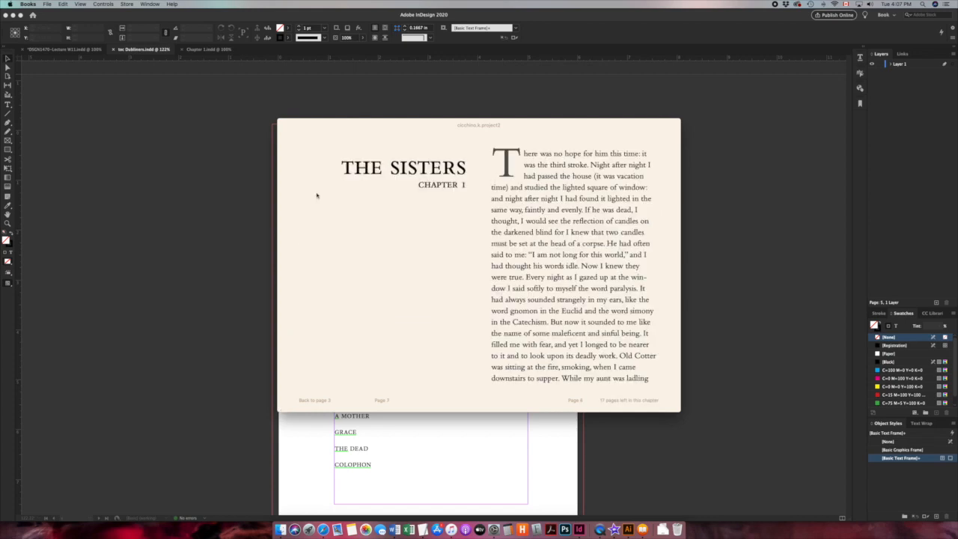
Step: Test the contents page link "The Dead" and the "a mother" entry in the reader's table of contents
{"action": "key", "text": "Left"}
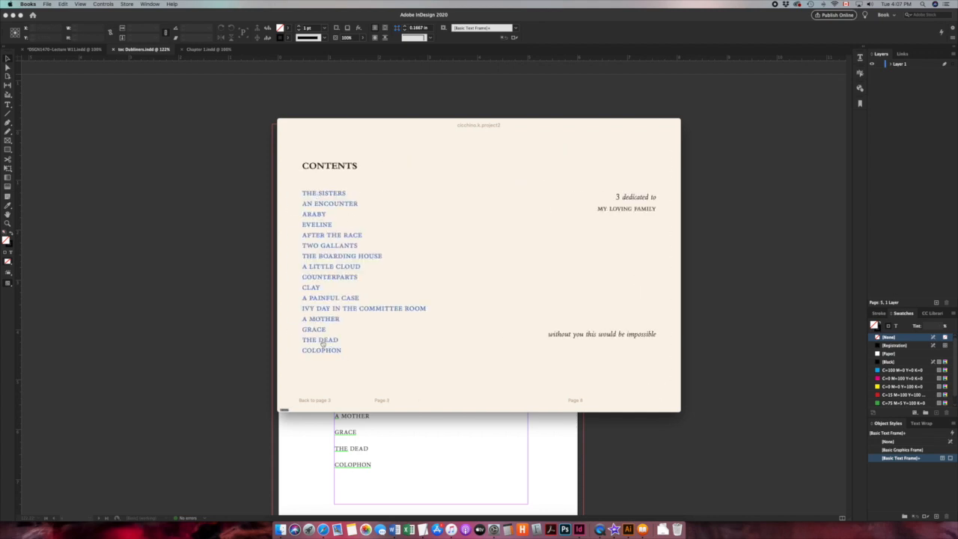
{"action": "left_click", "coordinate": [322, 341]}
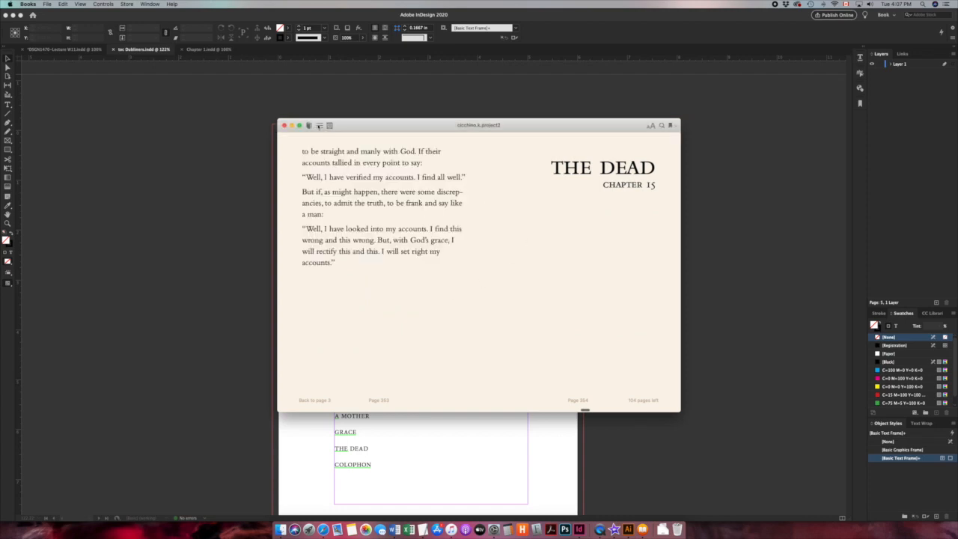
{"action": "left_click", "coordinate": [320, 124]}
{"action": "left_click", "coordinate": [271, 343]}
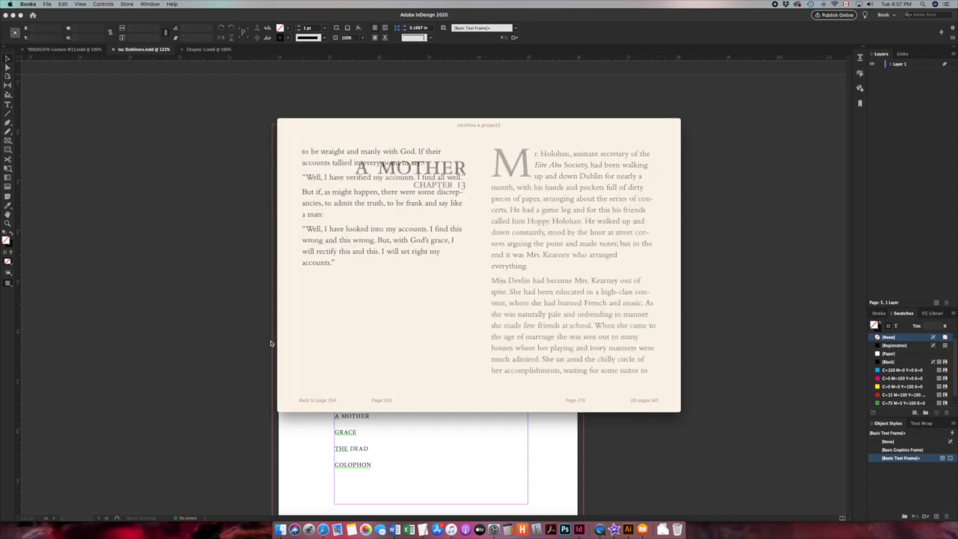